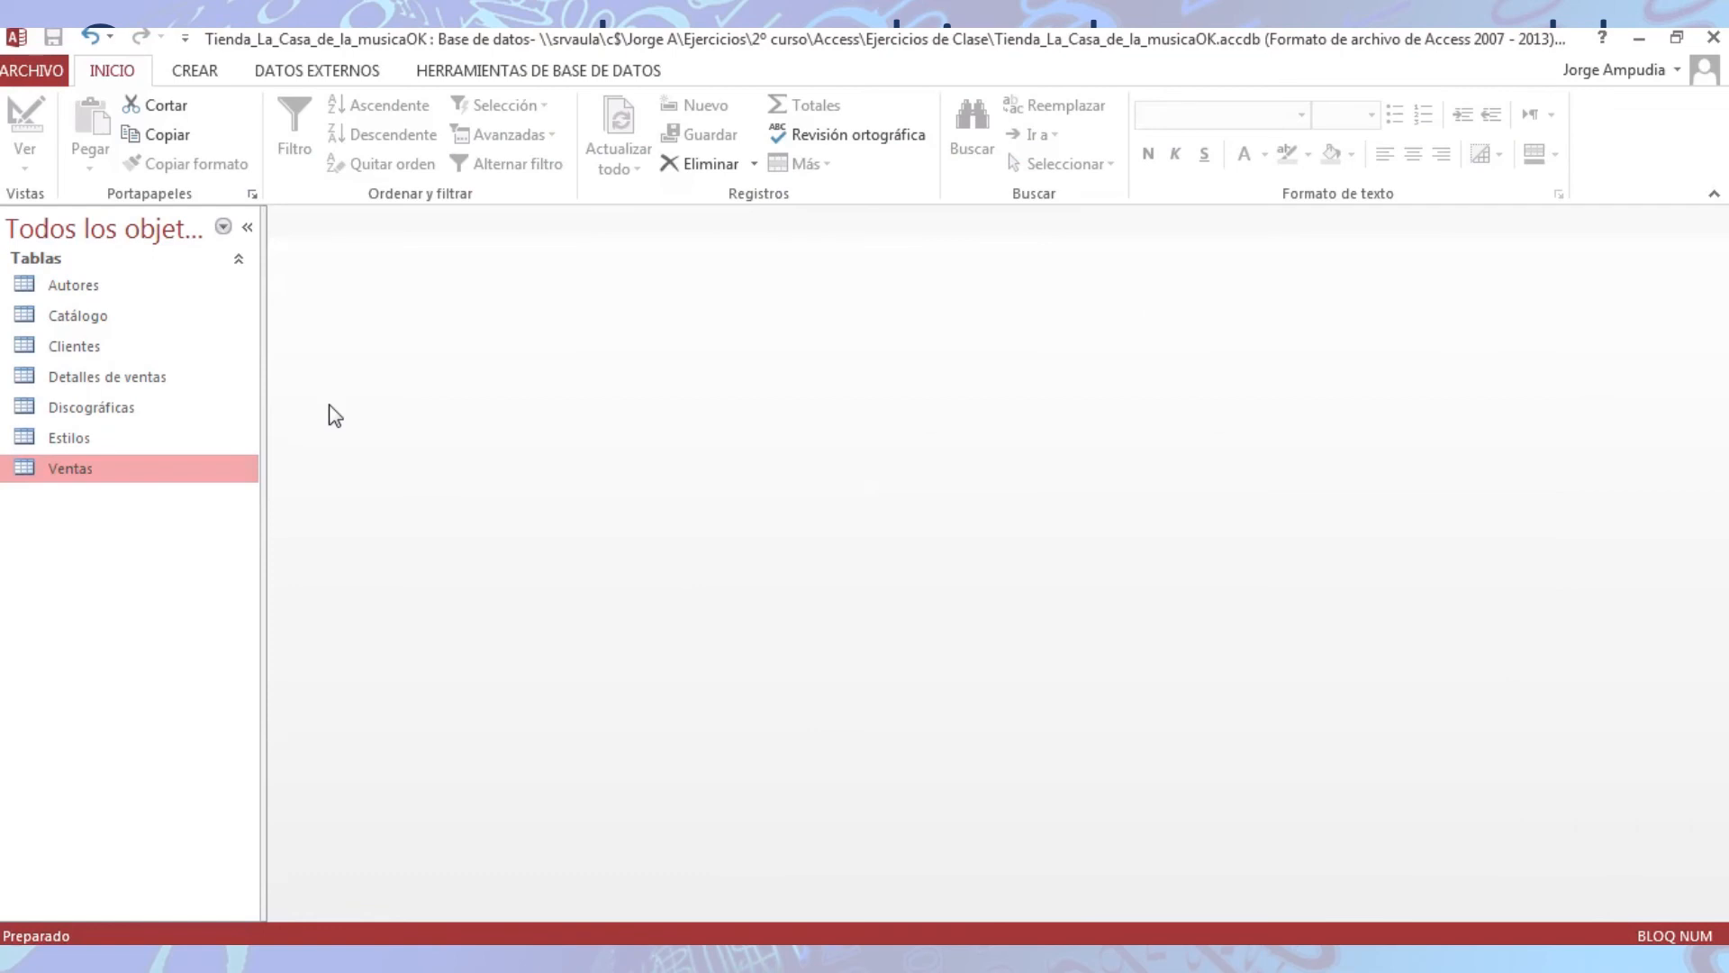
- Open the Ventas table at a new record's NIF CLiente field and consult the Clientes table for the customers' NIFs
{"action": "double_click", "coordinate": [87, 470]}
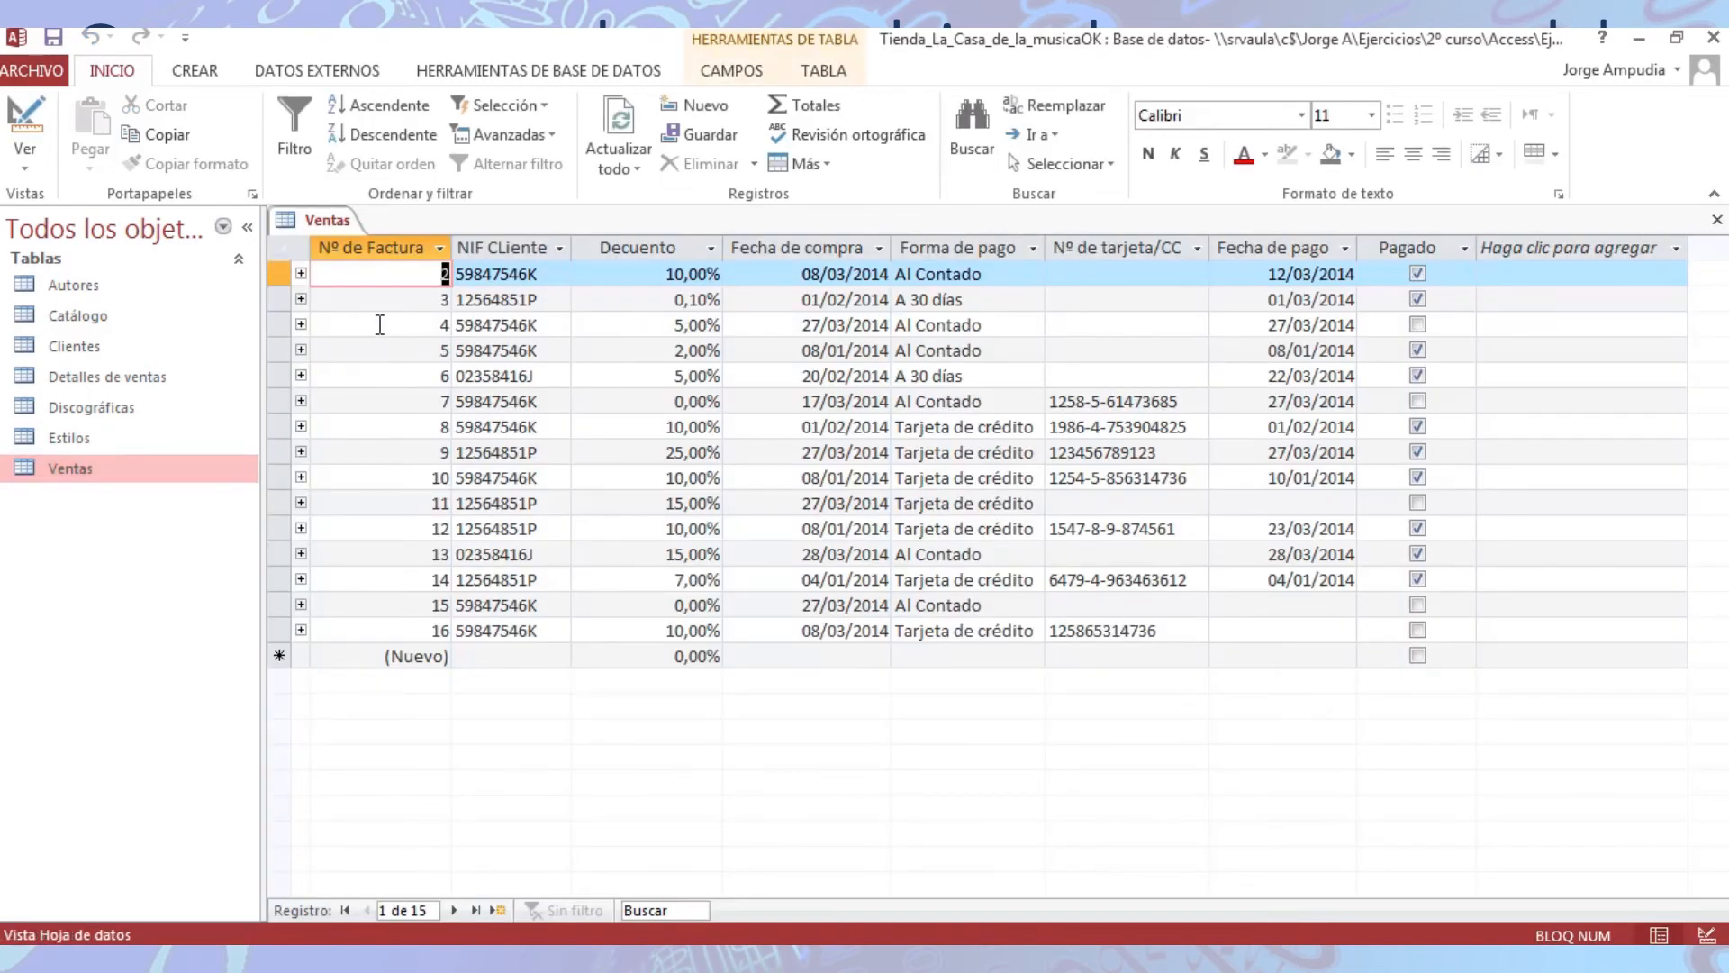
{"action": "left_click", "coordinate": [470, 654]}
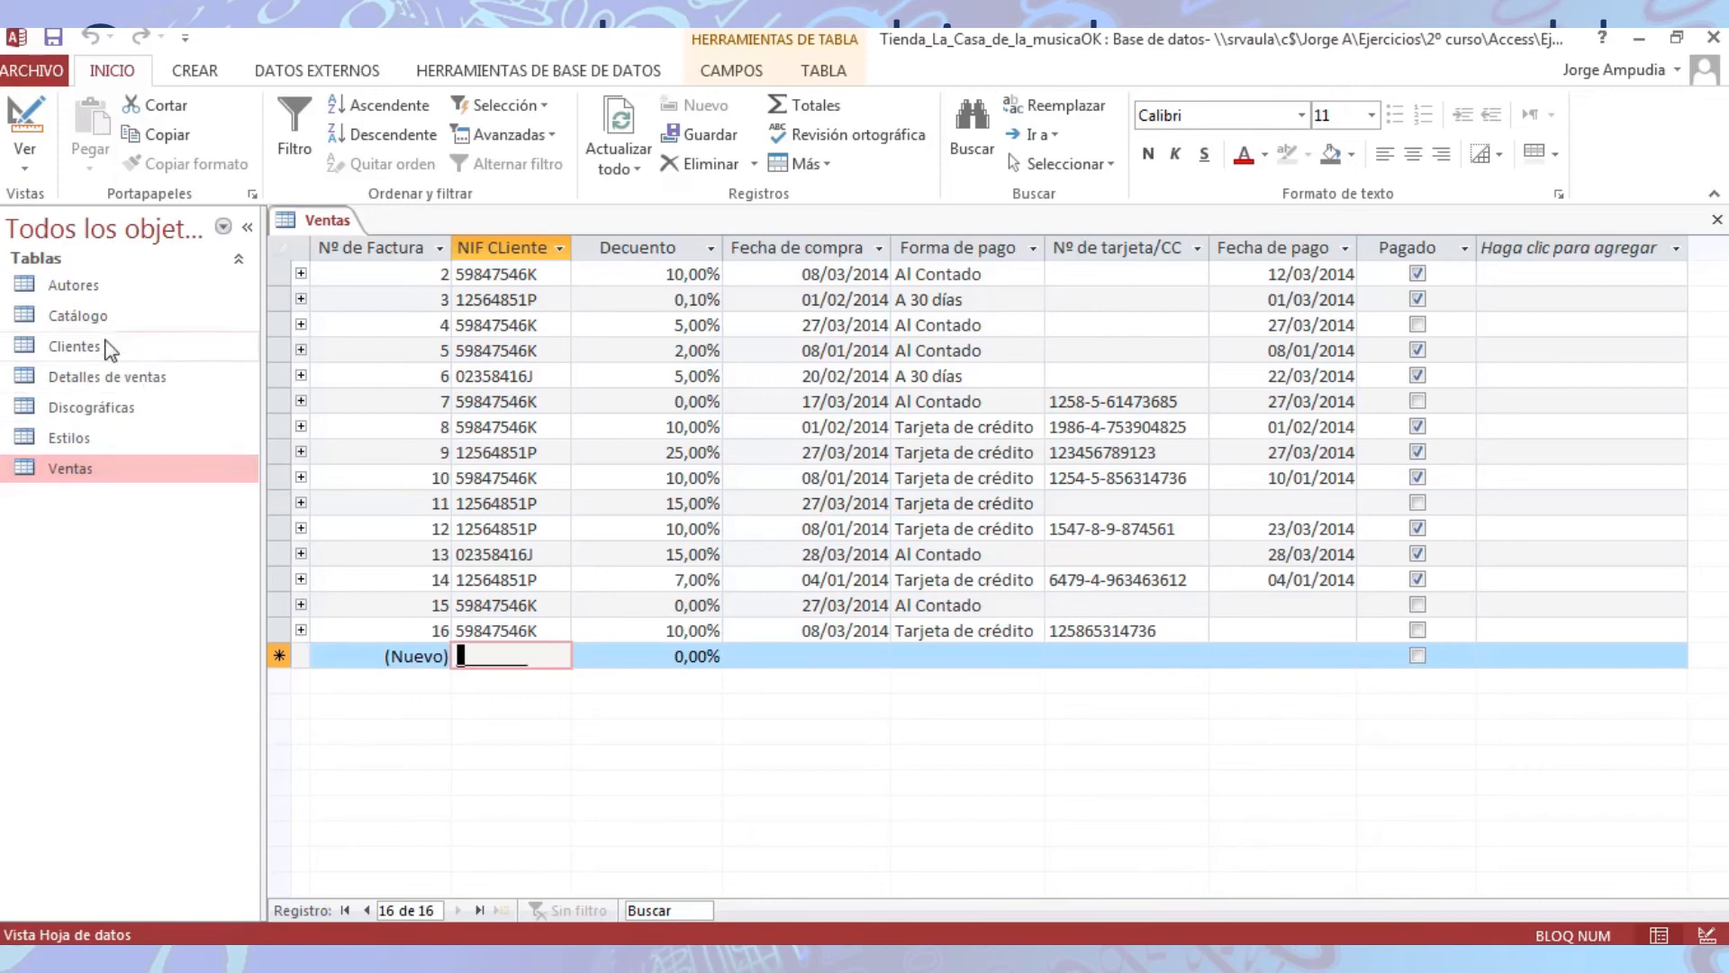
{"action": "double_click", "coordinate": [73, 346]}
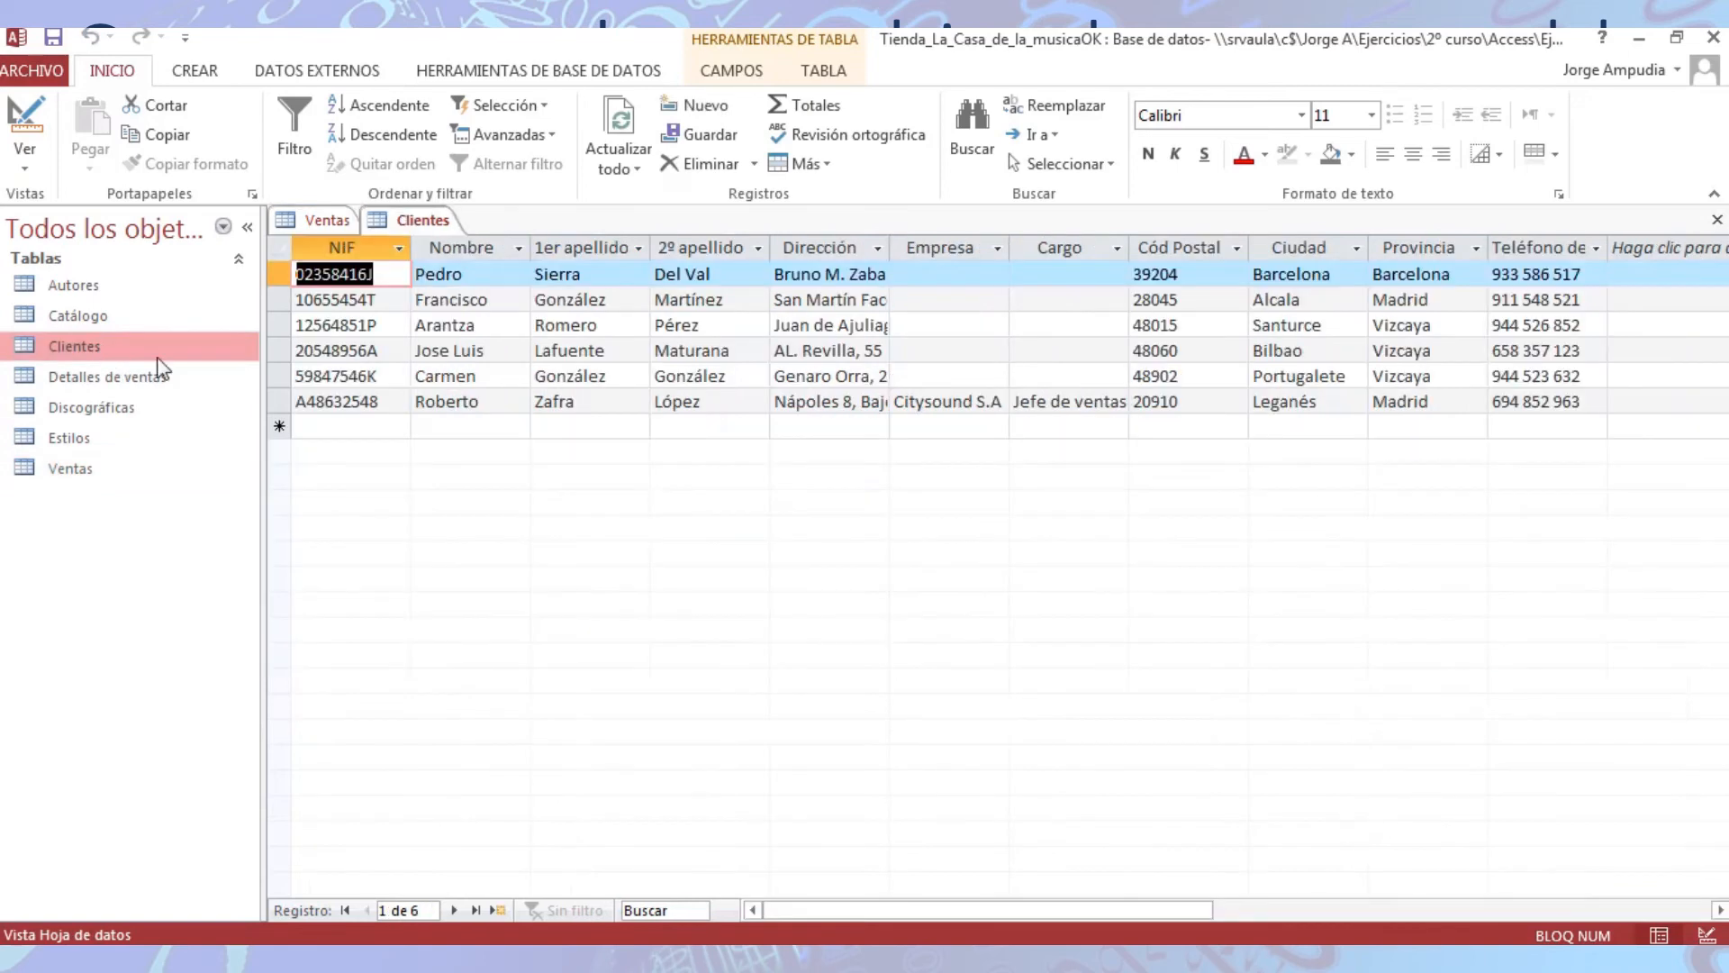
{"action": "left_click", "coordinate": [335, 225]}
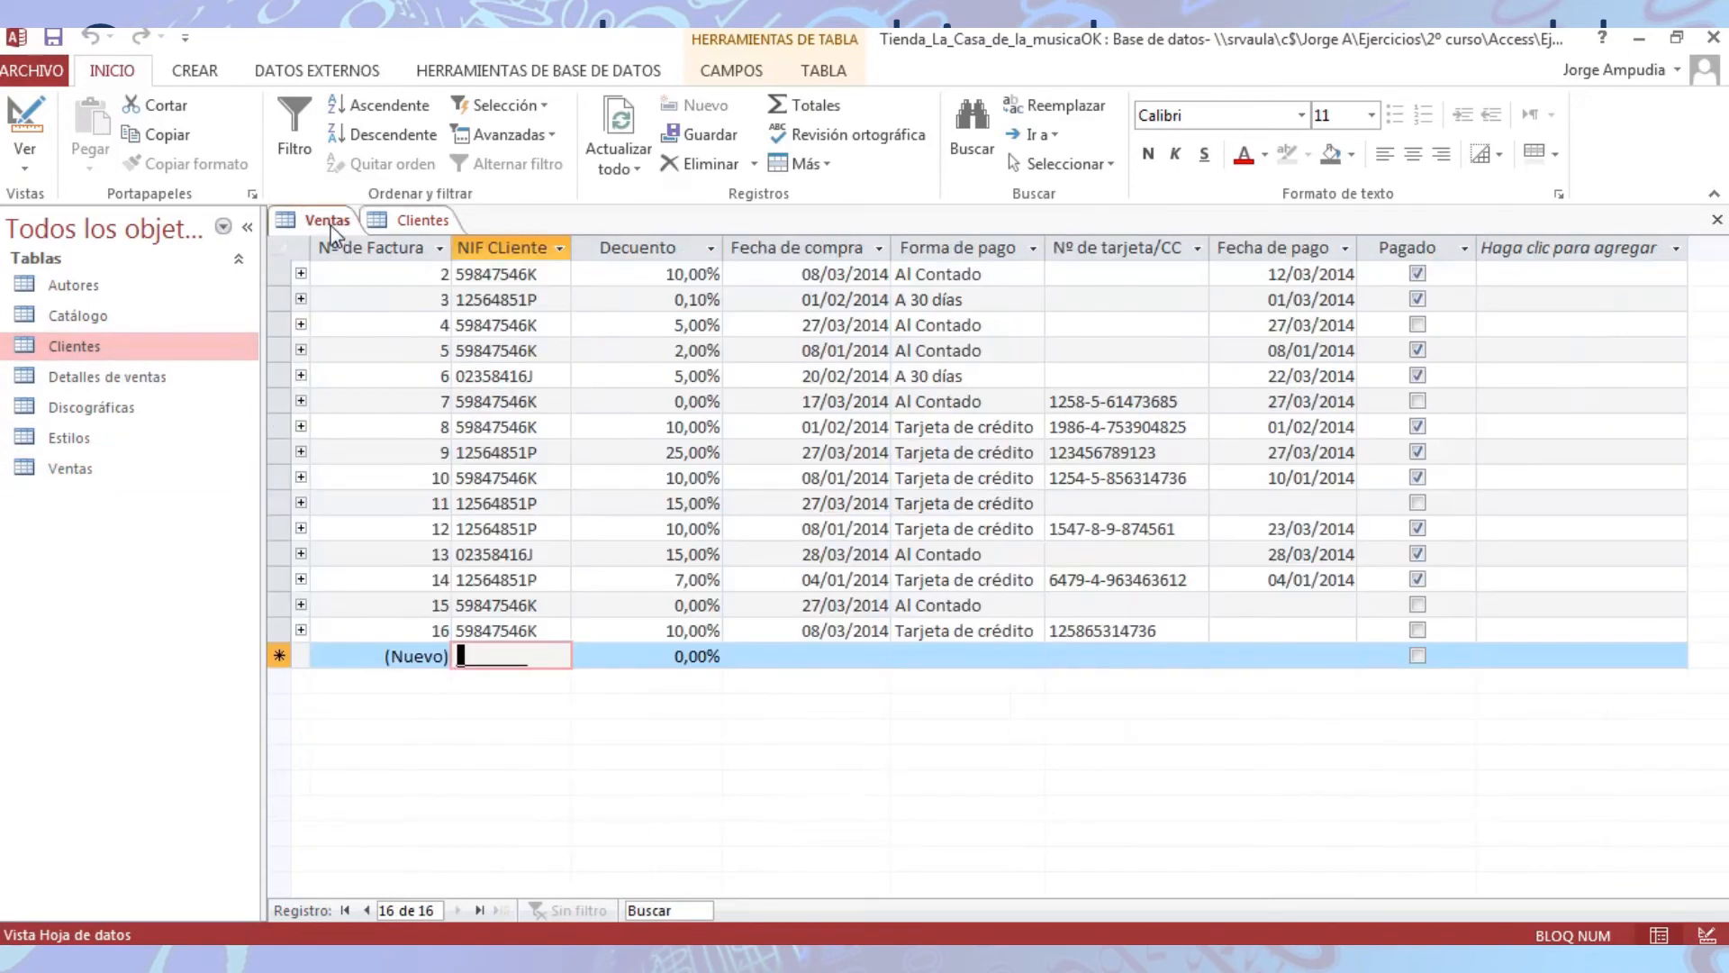
{"action": "left_click", "coordinate": [424, 225]}
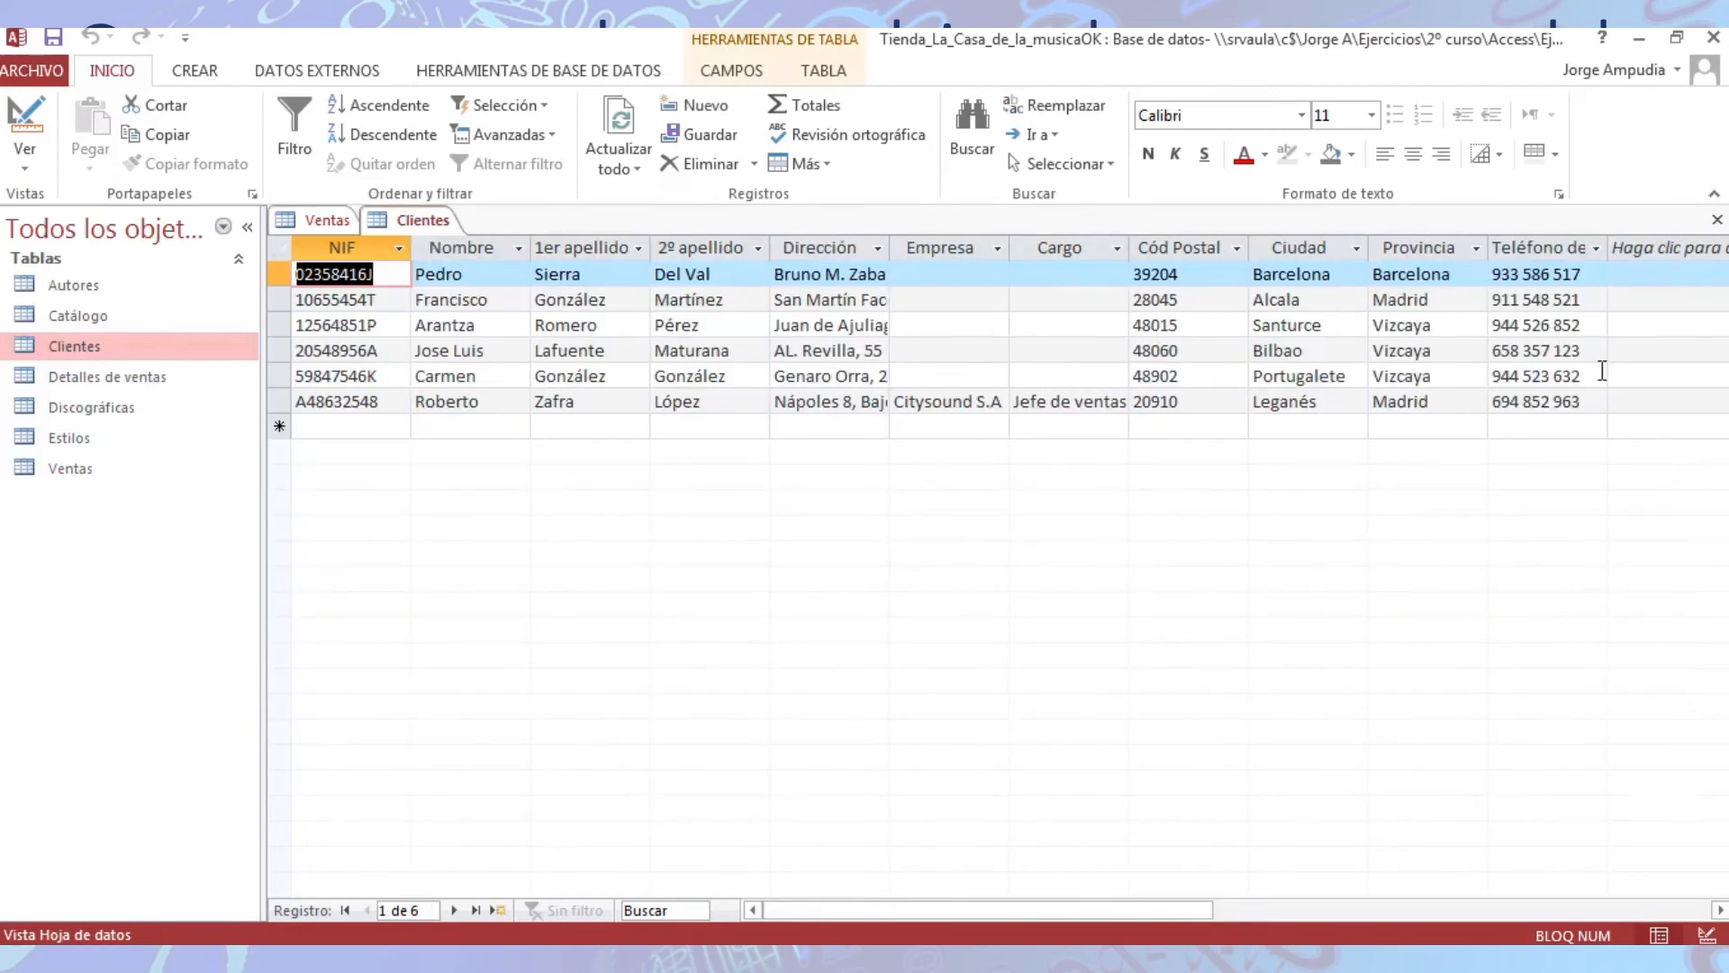
{"action": "left_click", "coordinate": [1715, 221]}
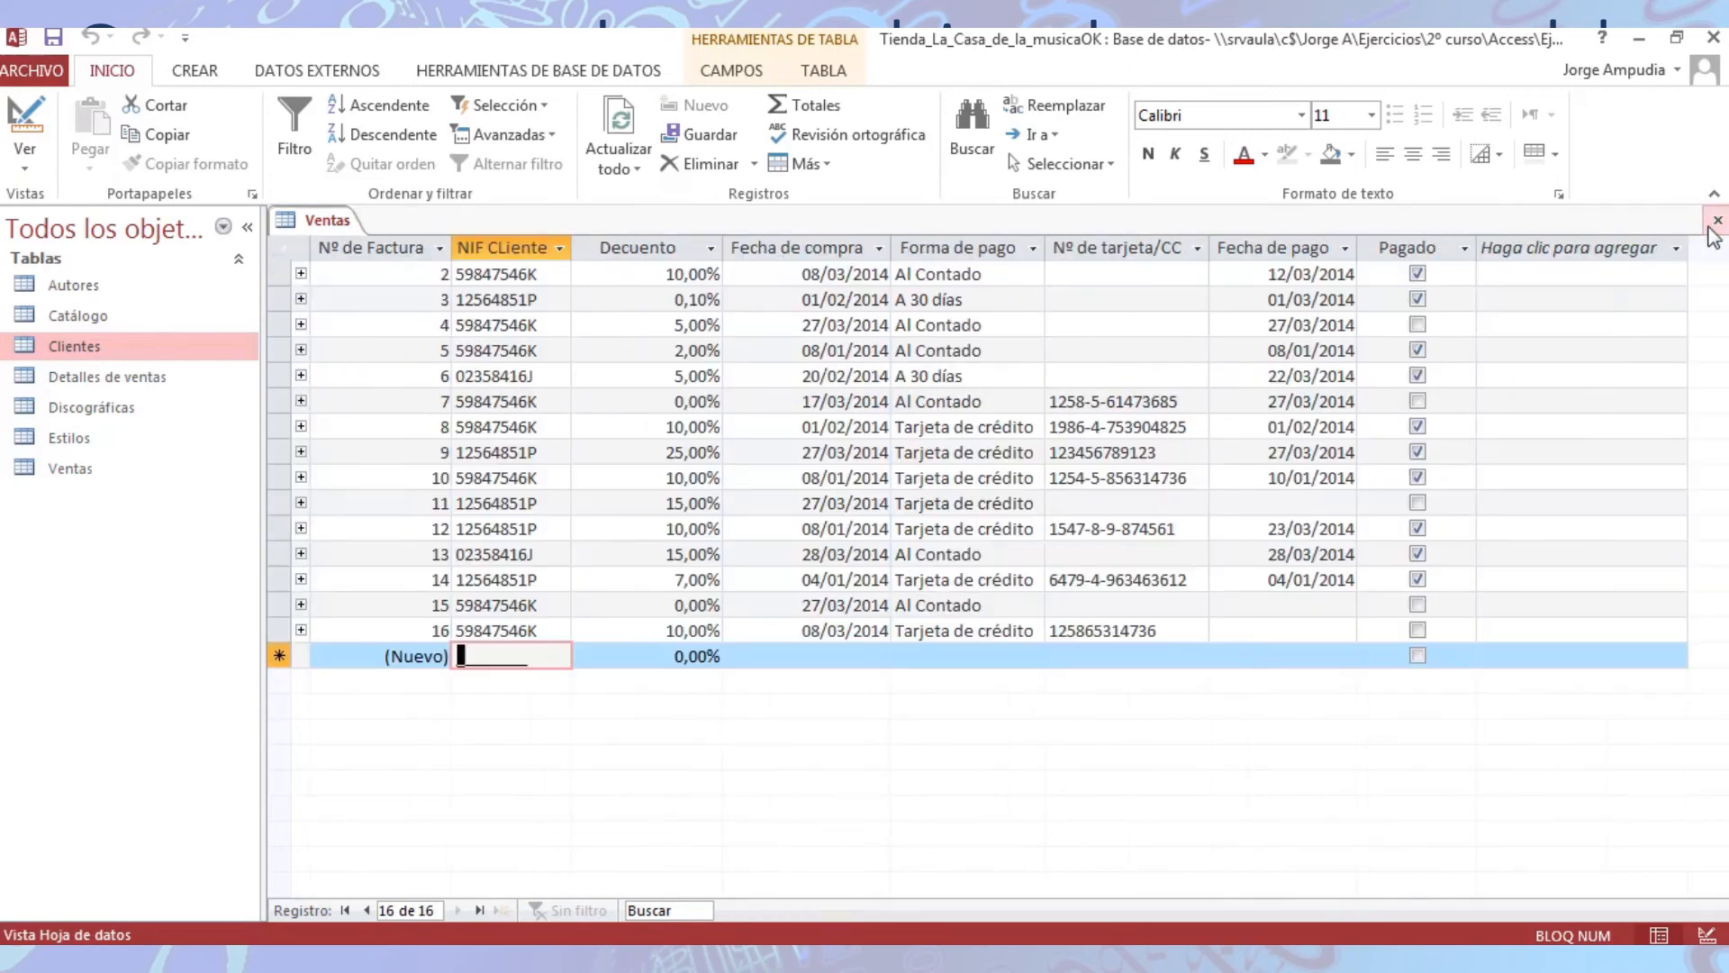
- In the Ventas table design, set the lookup display control of the NIF CLiente field to Cuadro combinado
{"action": "right_click", "coordinate": [322, 220]}
{"action": "left_click", "coordinate": [371, 331]}
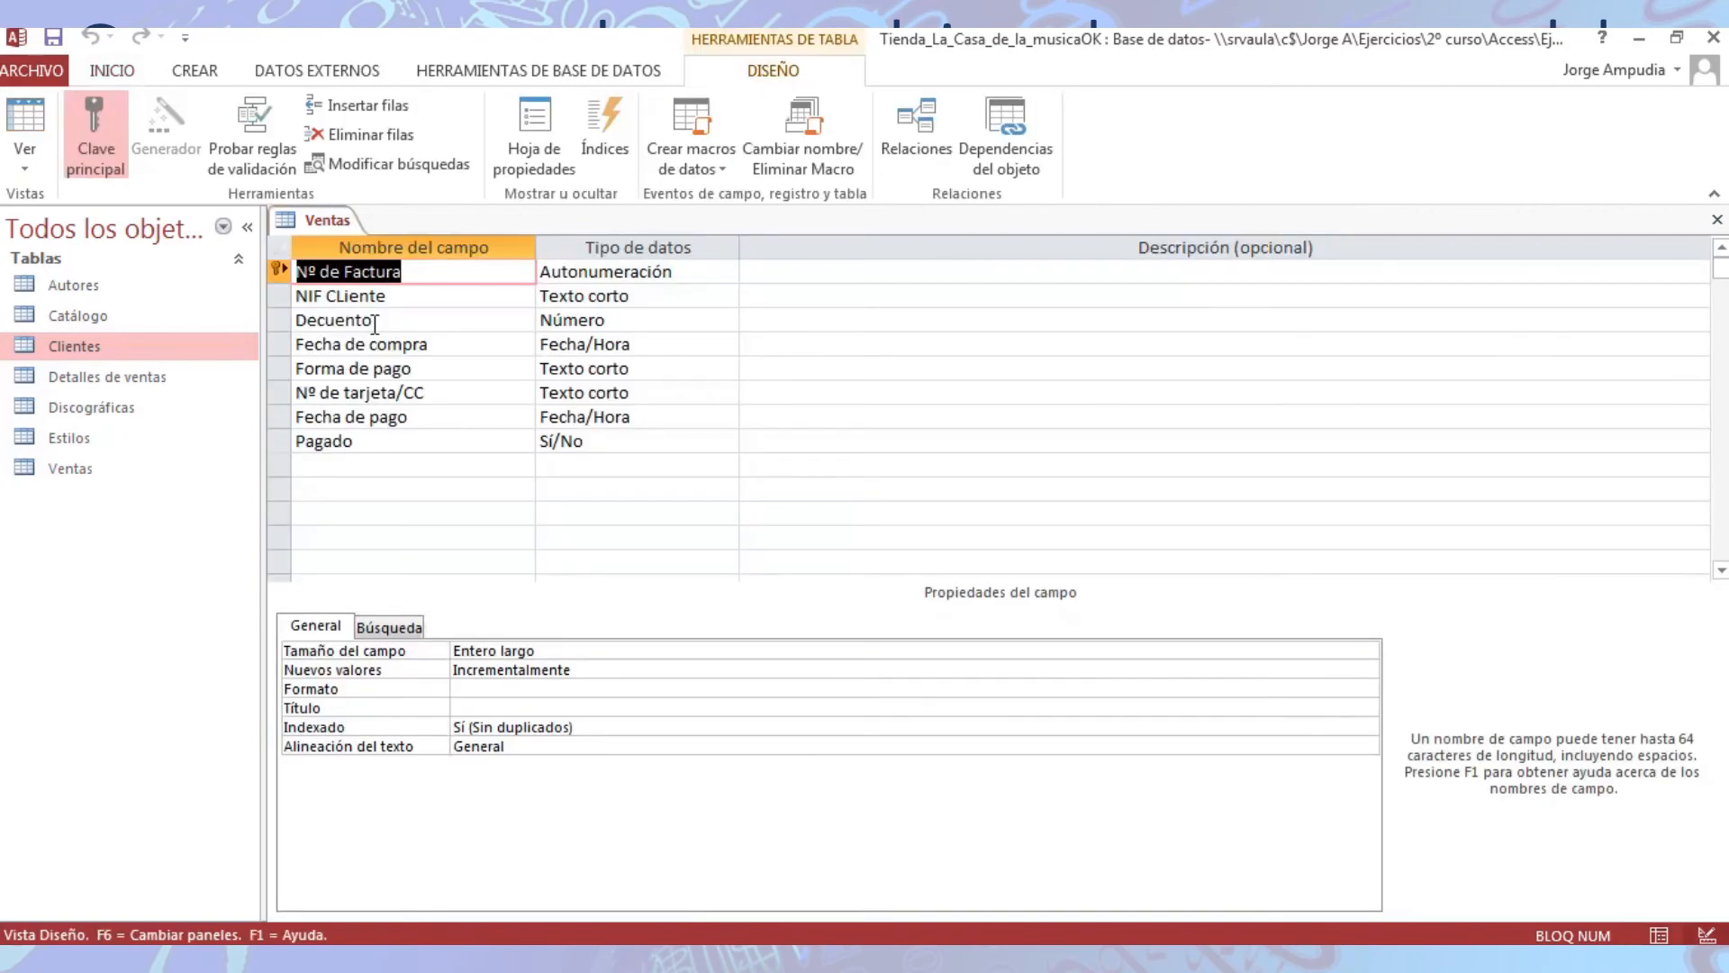
{"action": "left_click", "coordinate": [395, 630]}
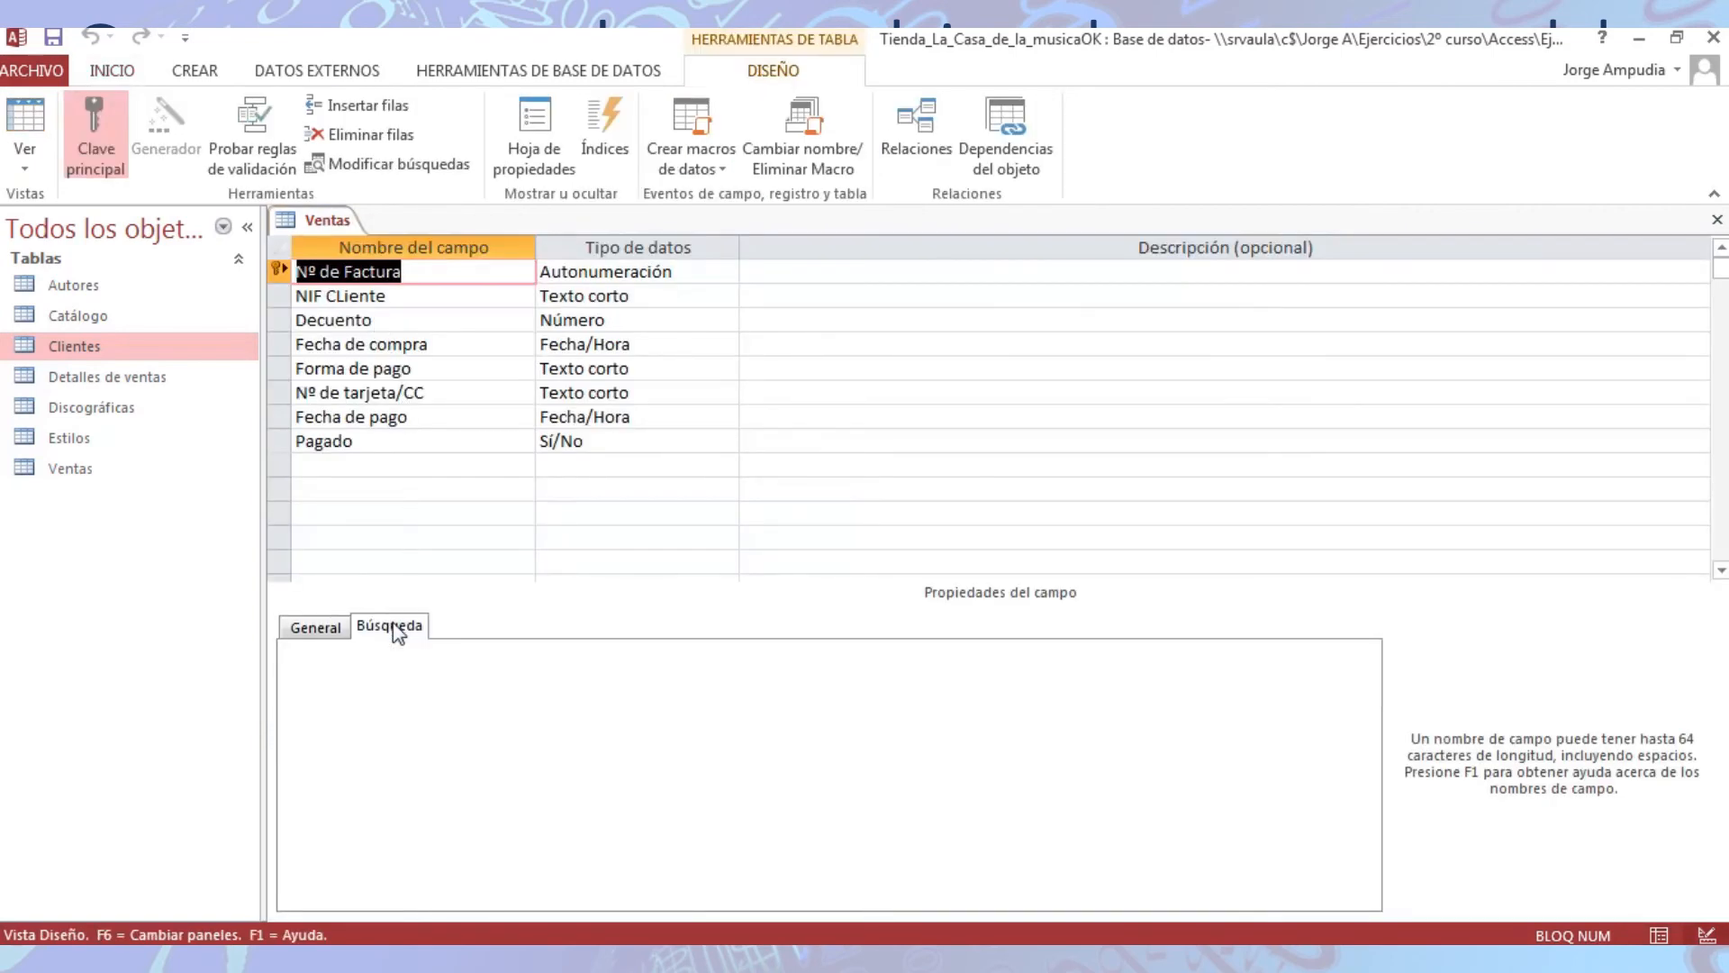
{"action": "left_click", "coordinate": [391, 297]}
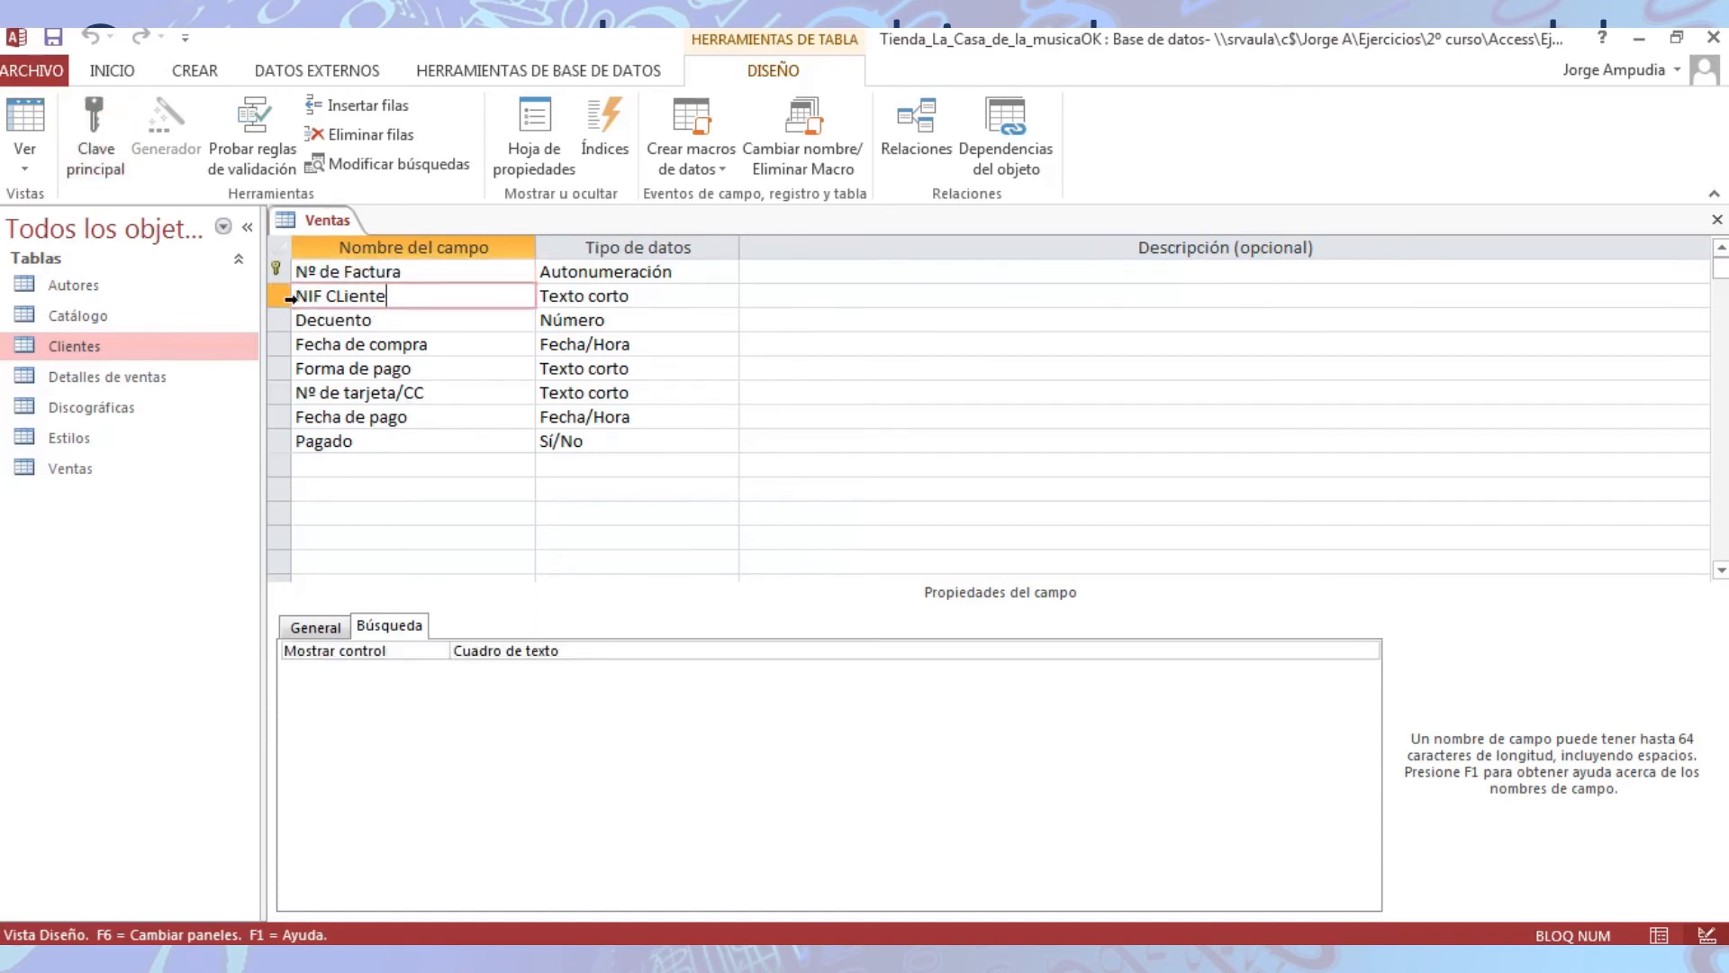
{"action": "left_click", "coordinate": [537, 649]}
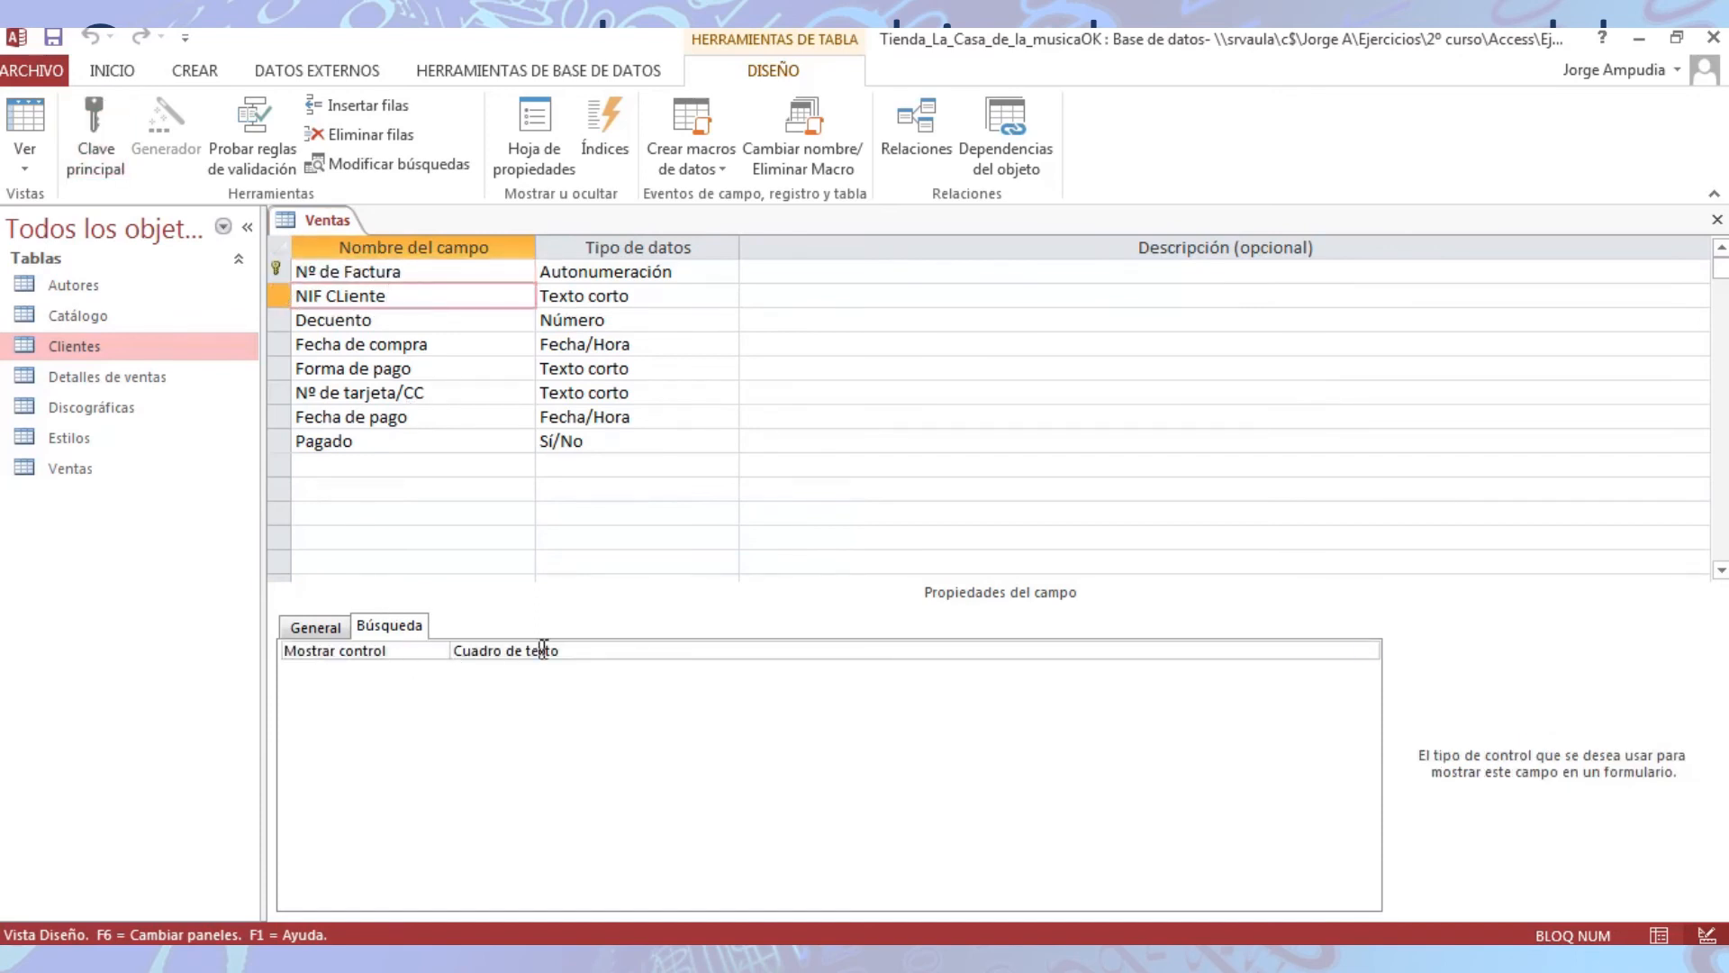
{"action": "left_click", "coordinate": [1367, 652]}
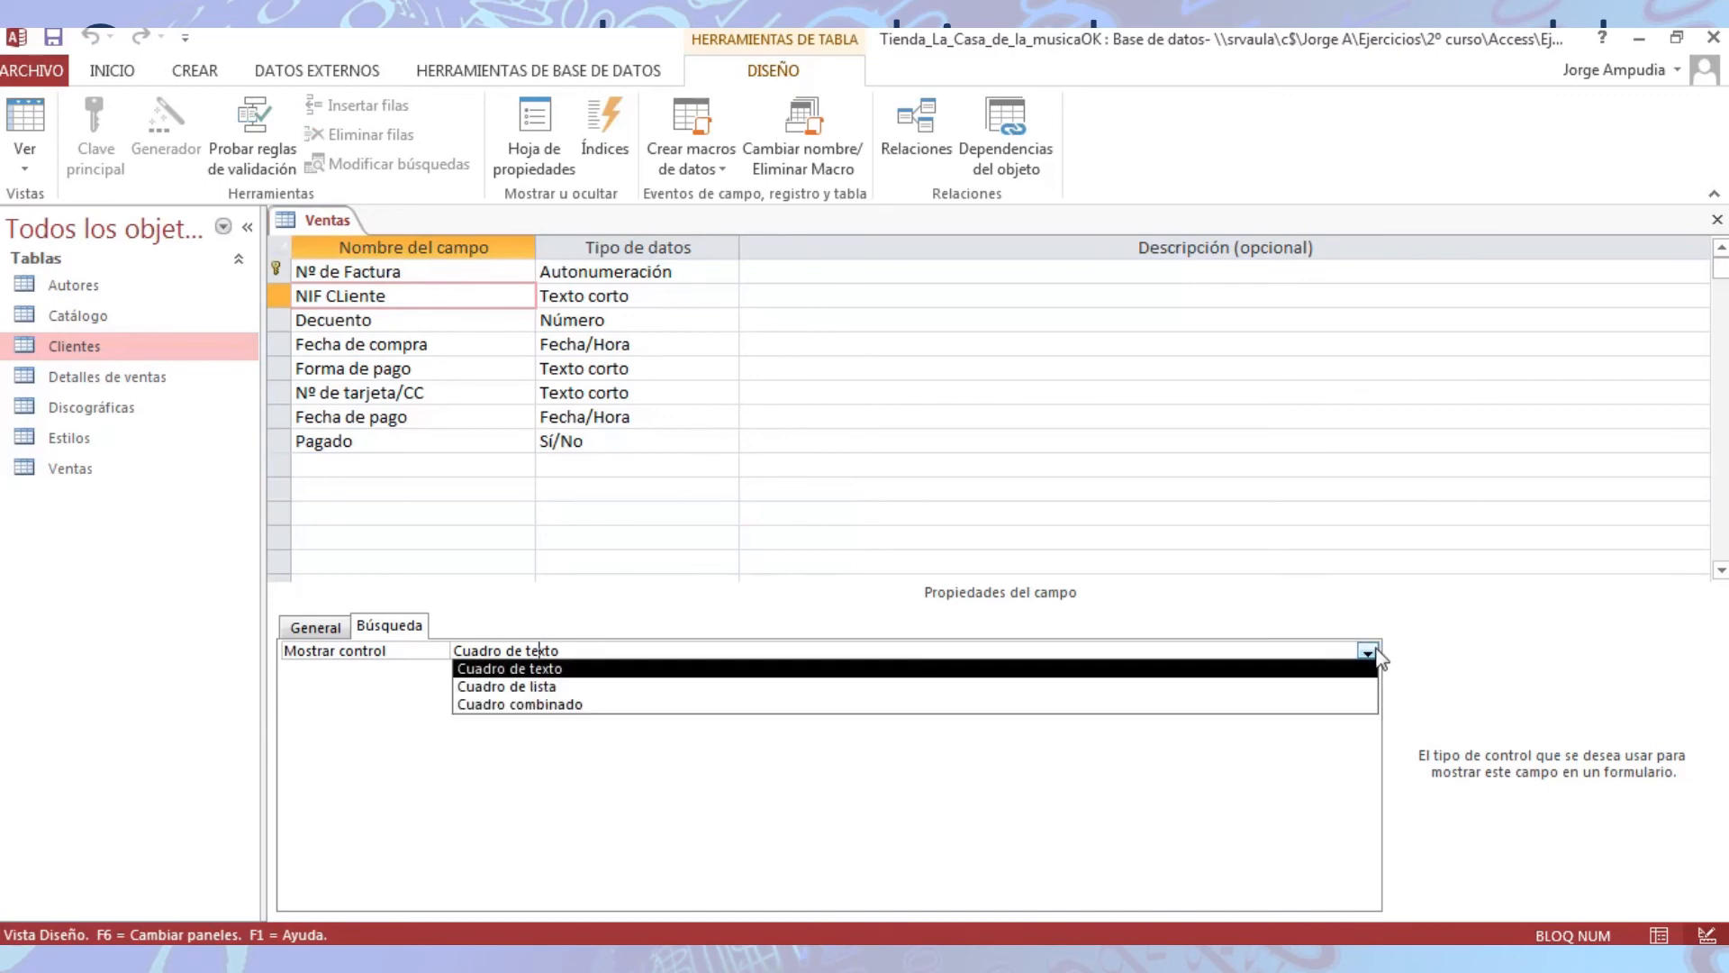
{"action": "left_click", "coordinate": [1342, 707]}
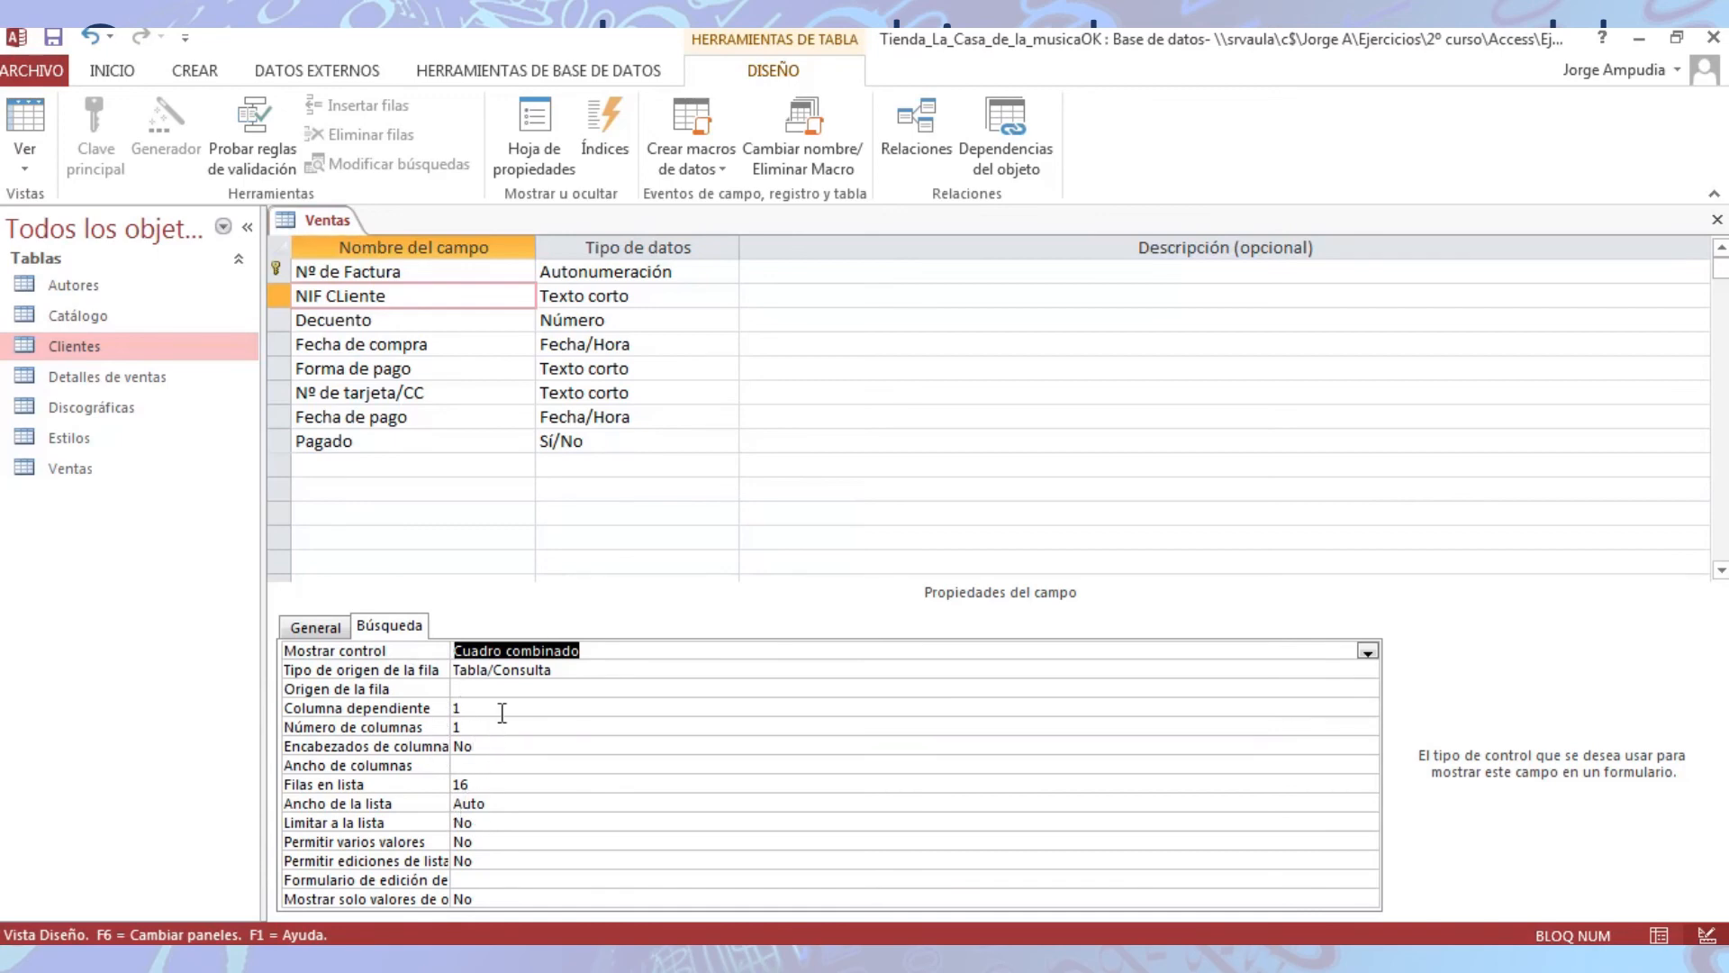
- Start the lookup wizard for the NIF CLiente field and take its values from the existing Clientes table
{"action": "left_click", "coordinate": [646, 297]}
{"action": "left_click", "coordinate": [726, 296]}
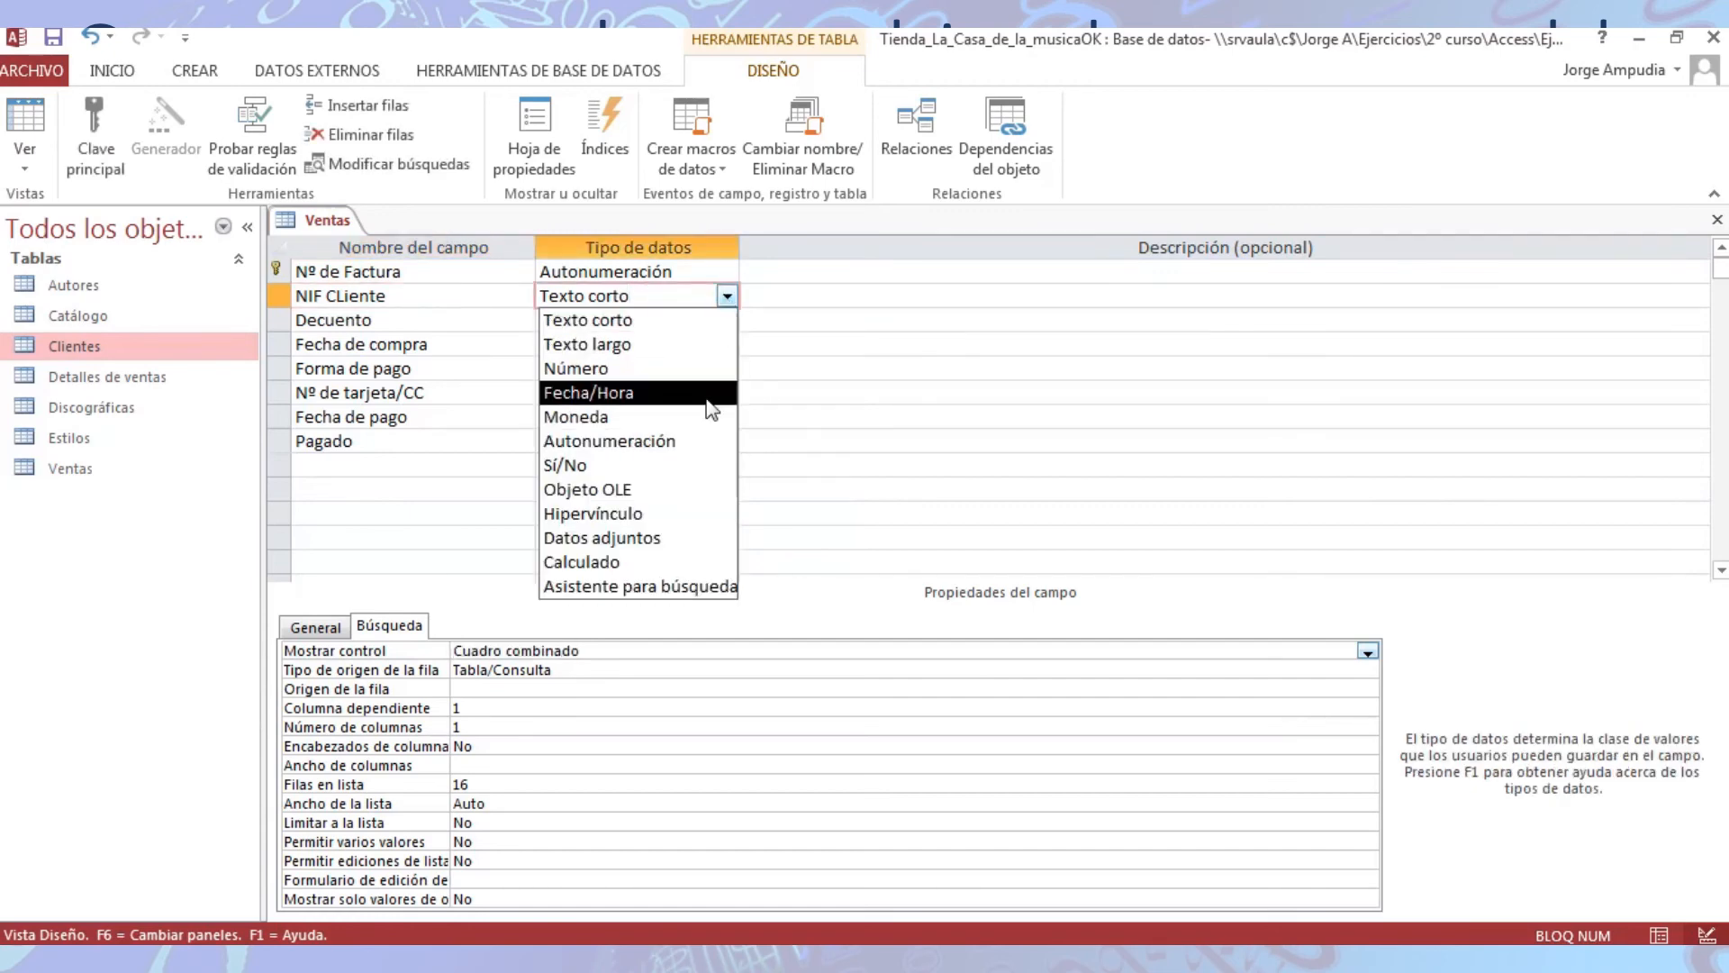
{"action": "left_click", "coordinate": [702, 586]}
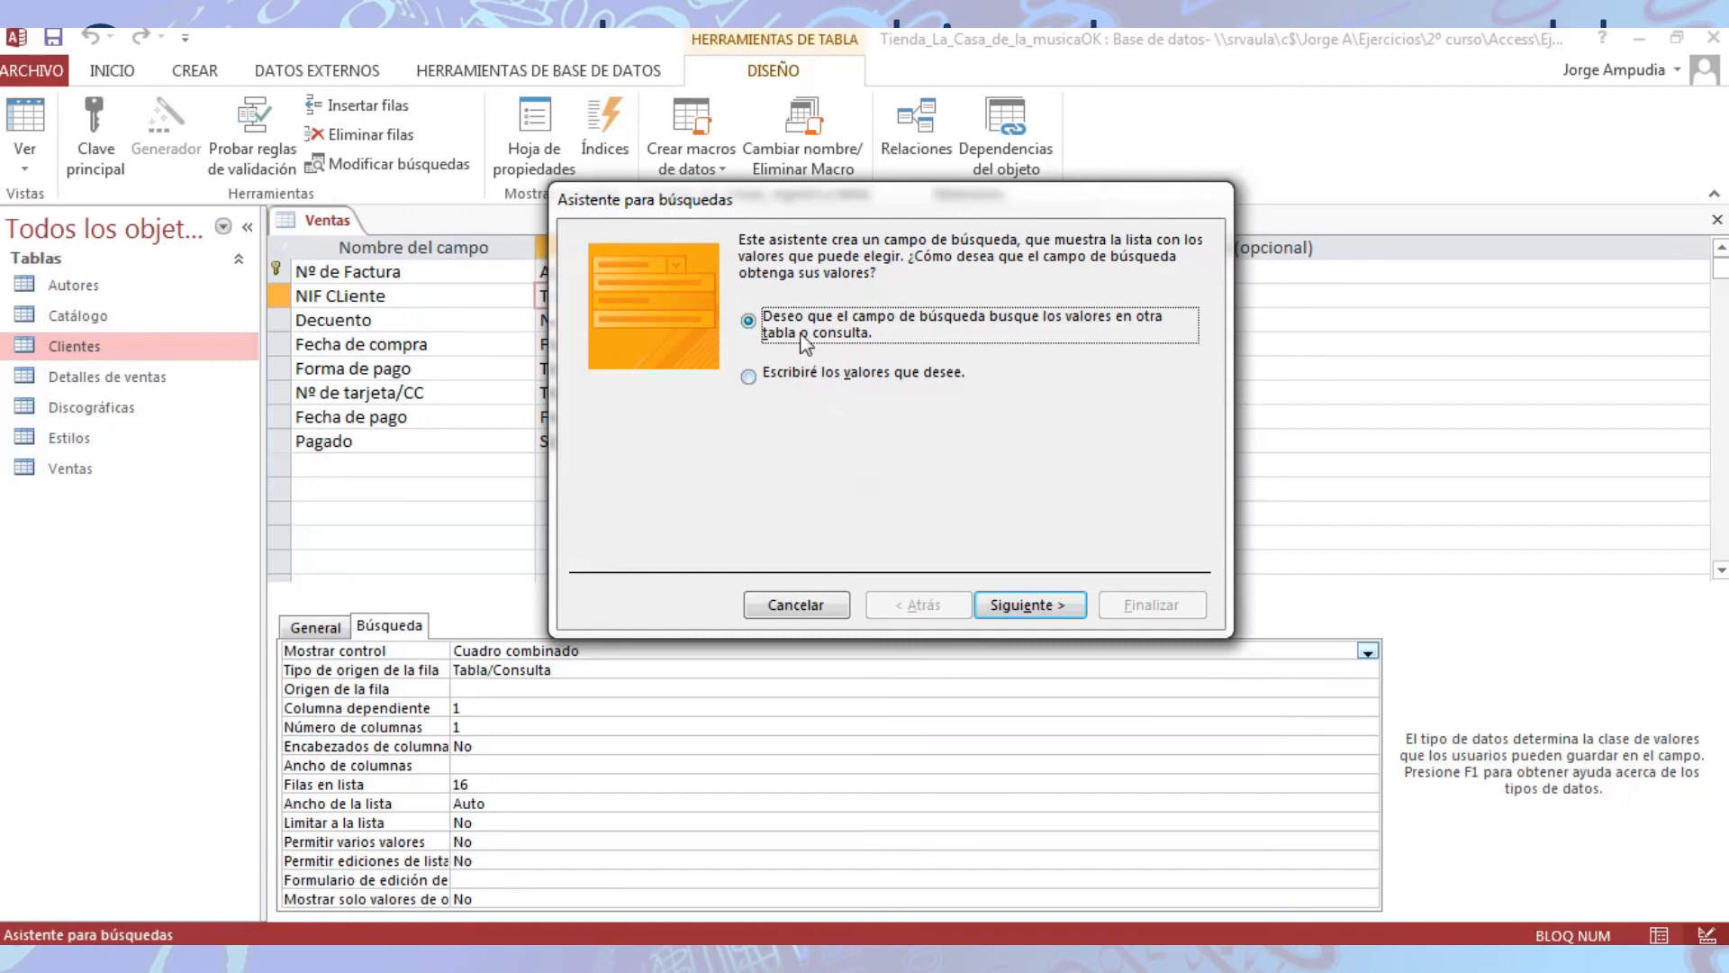
{"action": "left_click", "coordinate": [1005, 604]}
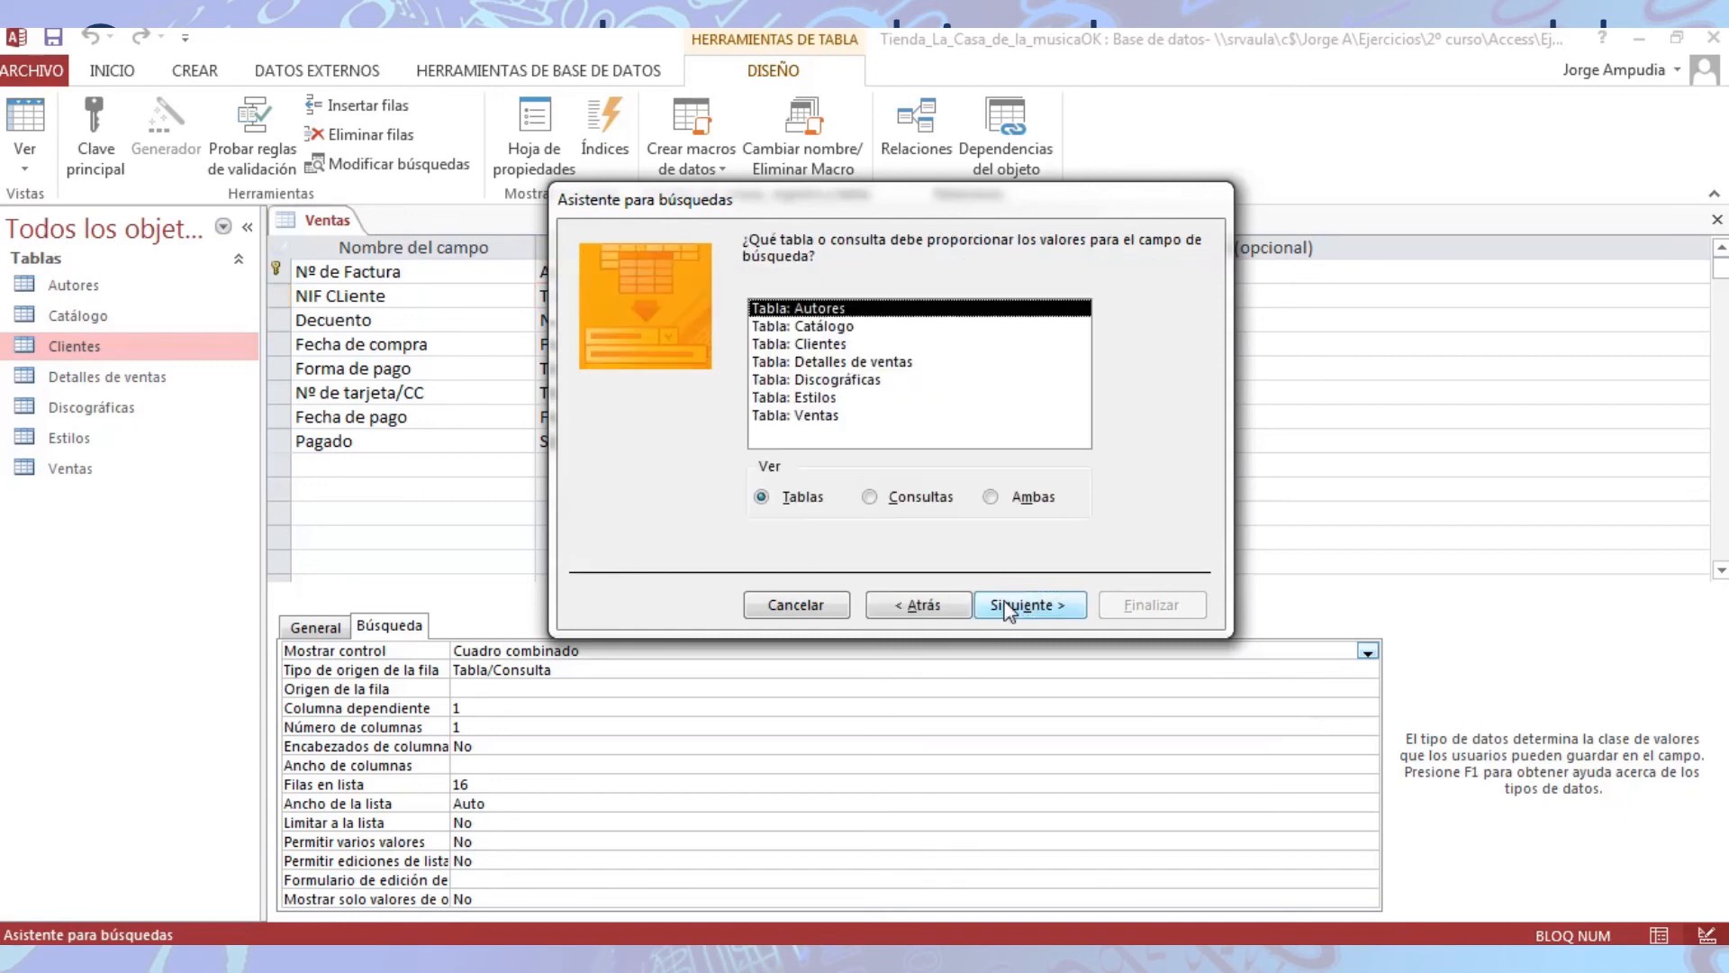
{"action": "left_click", "coordinate": [806, 346]}
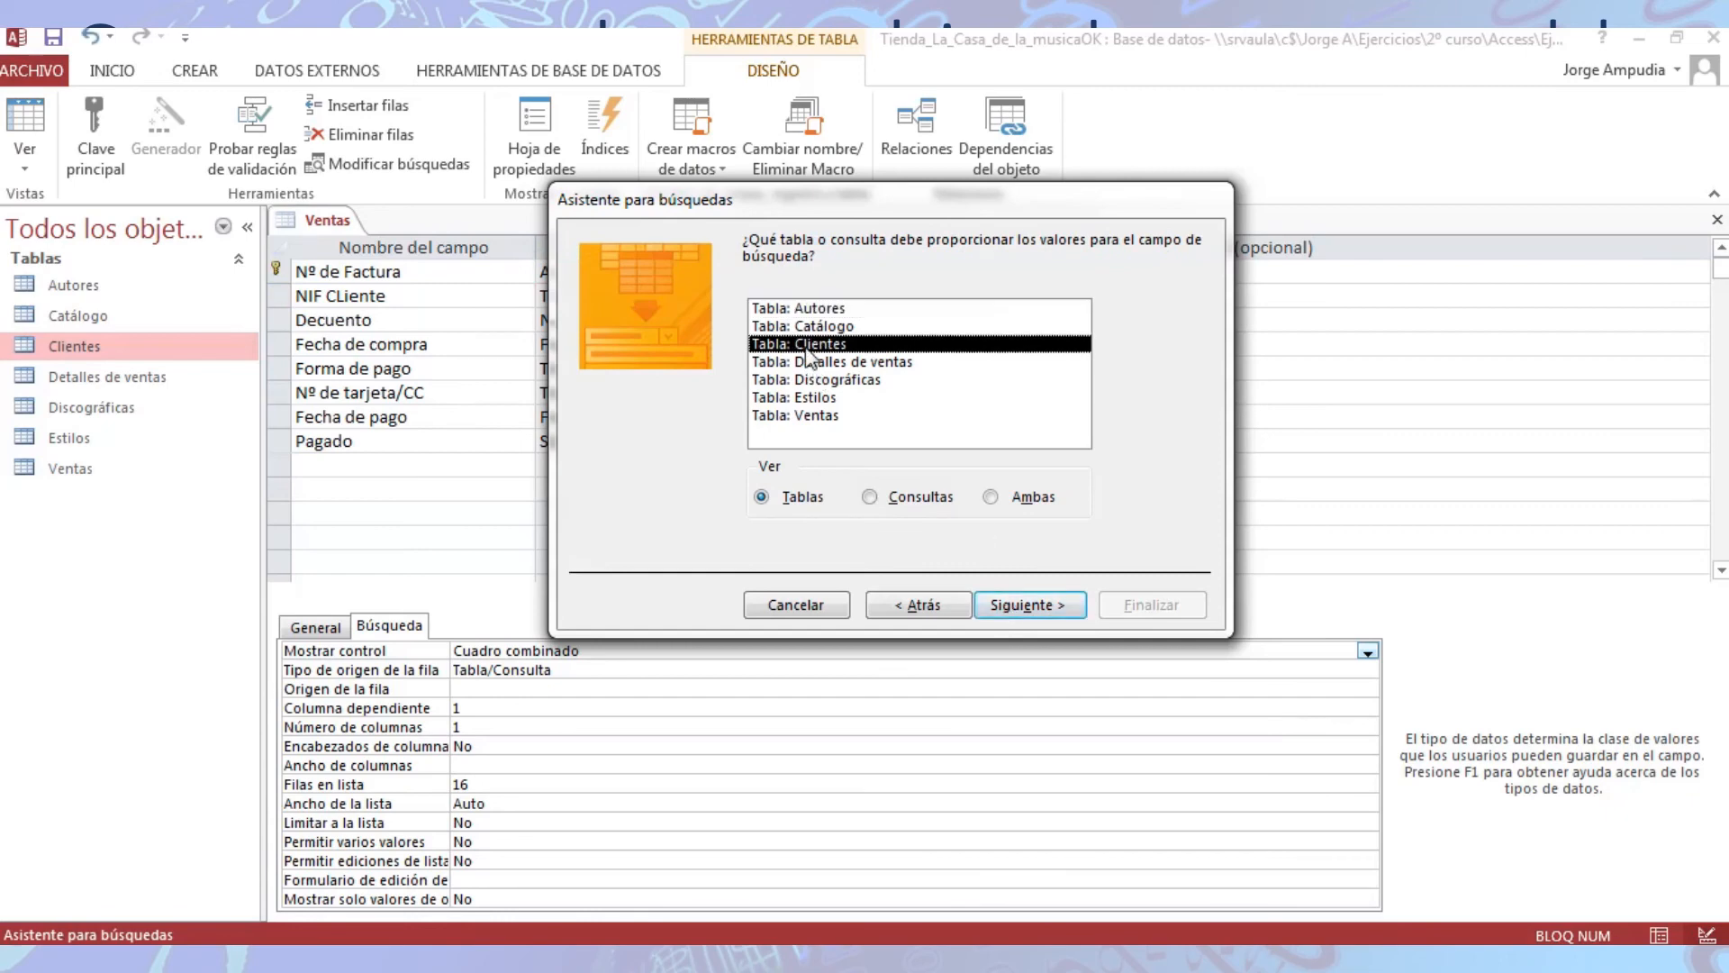
{"action": "left_click", "coordinate": [995, 605]}
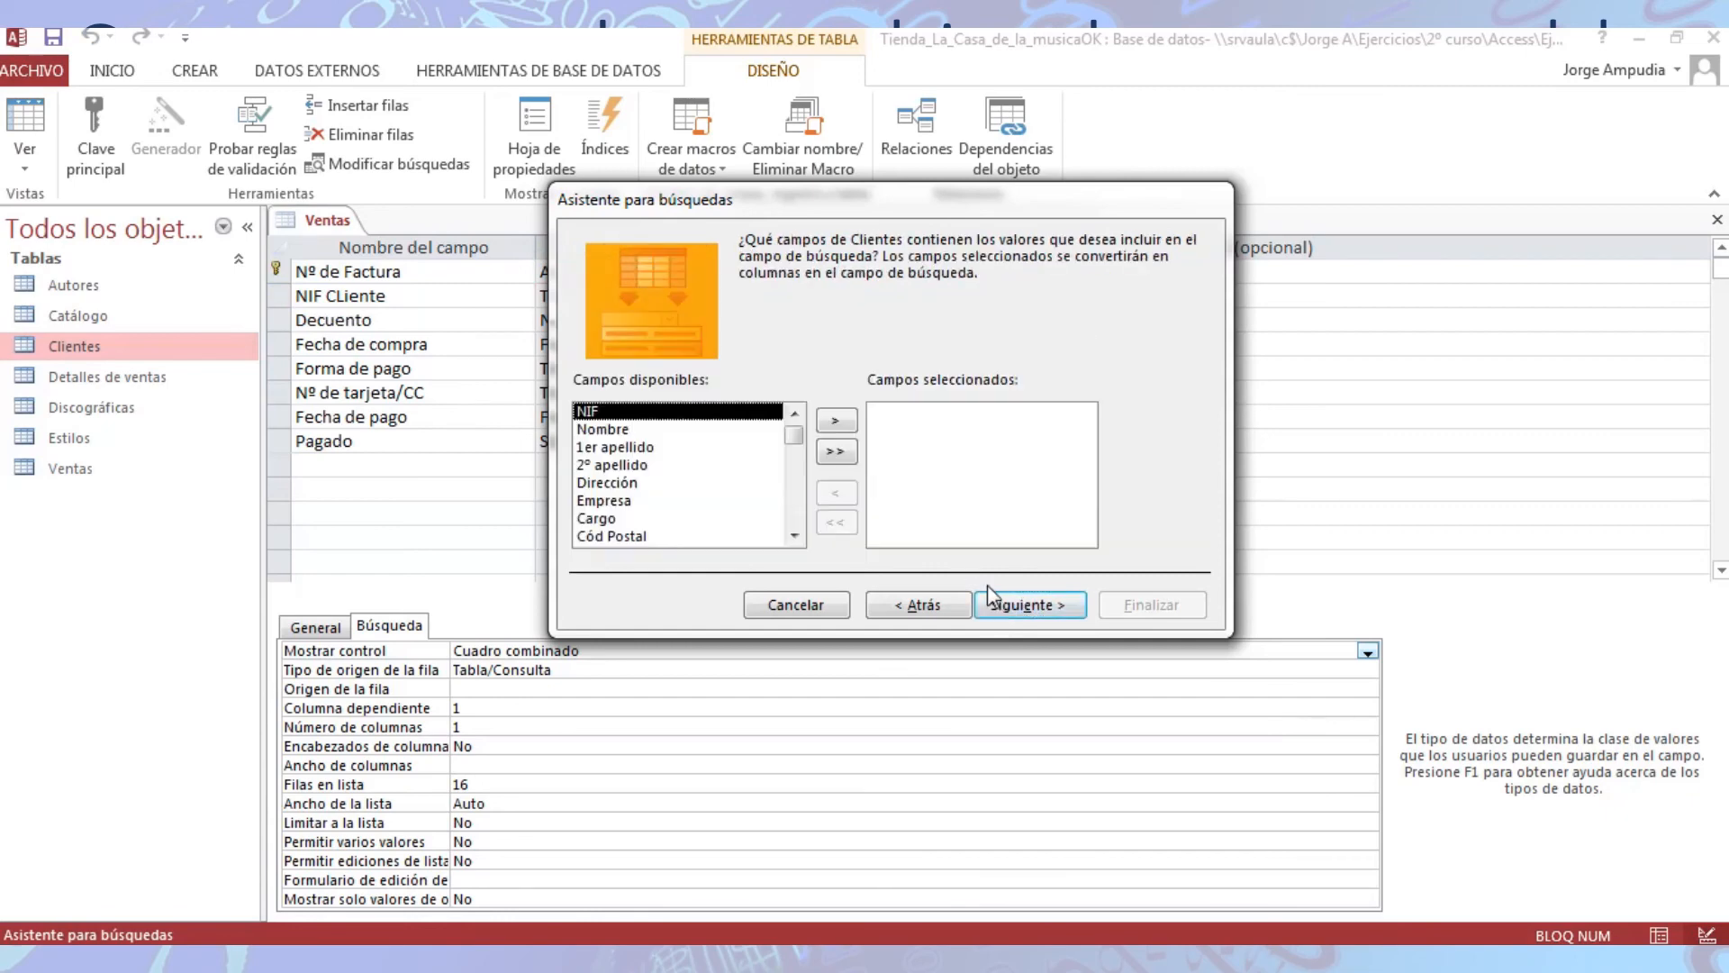
- Include the NIF, Nombre, 1er apellido and 2º apellido fields in the lookup list
{"action": "left_click", "coordinate": [837, 420]}
{"action": "left_click", "coordinate": [836, 421]}
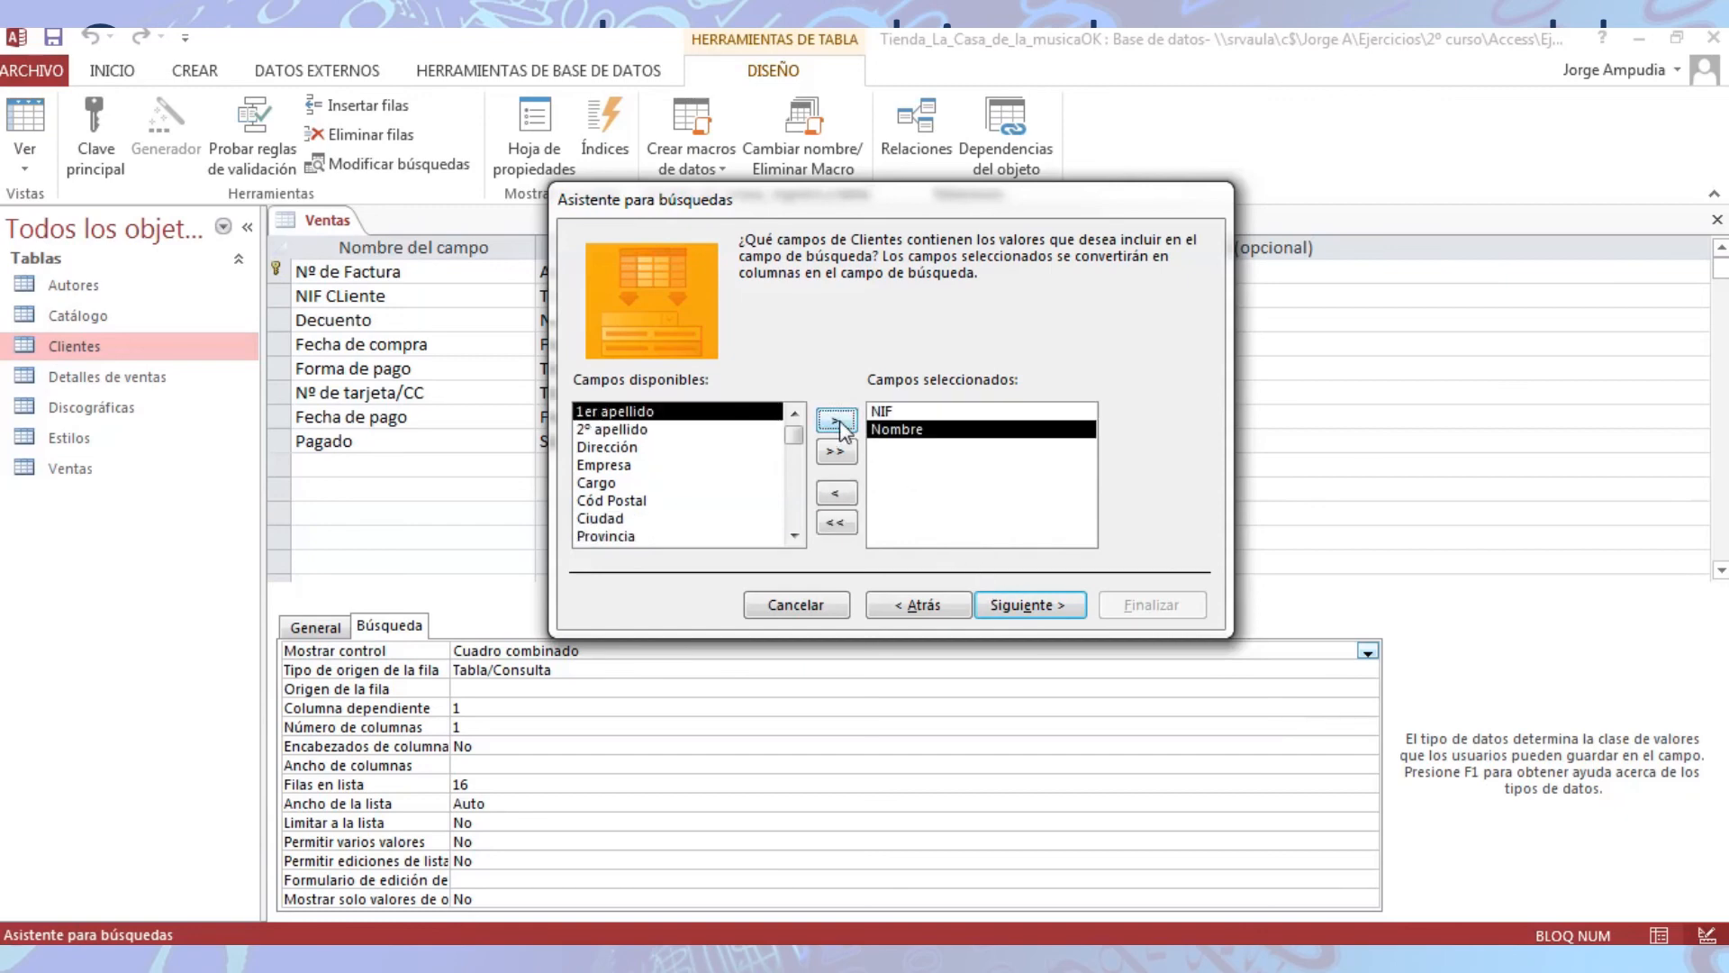
{"action": "left_click", "coordinate": [838, 422]}
{"action": "left_click", "coordinate": [839, 423]}
{"action": "left_click", "coordinate": [1023, 603]}
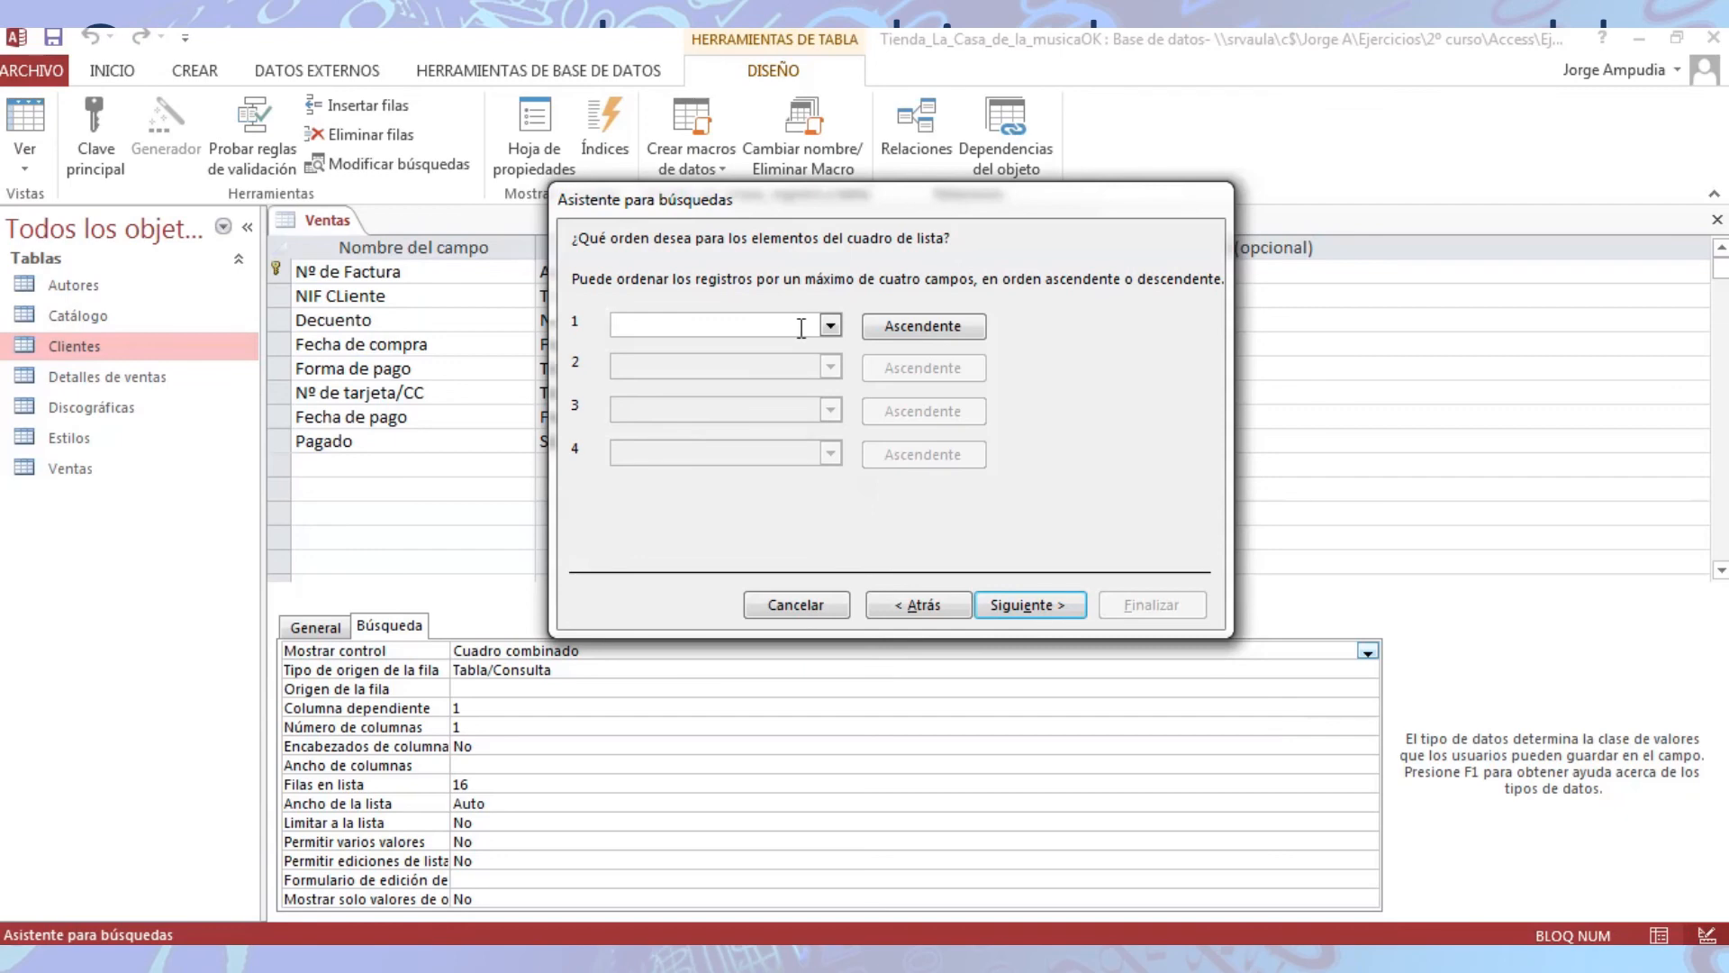
- Sort the lookup list by 1er apellido in ascending order
{"action": "left_click", "coordinate": [829, 326]}
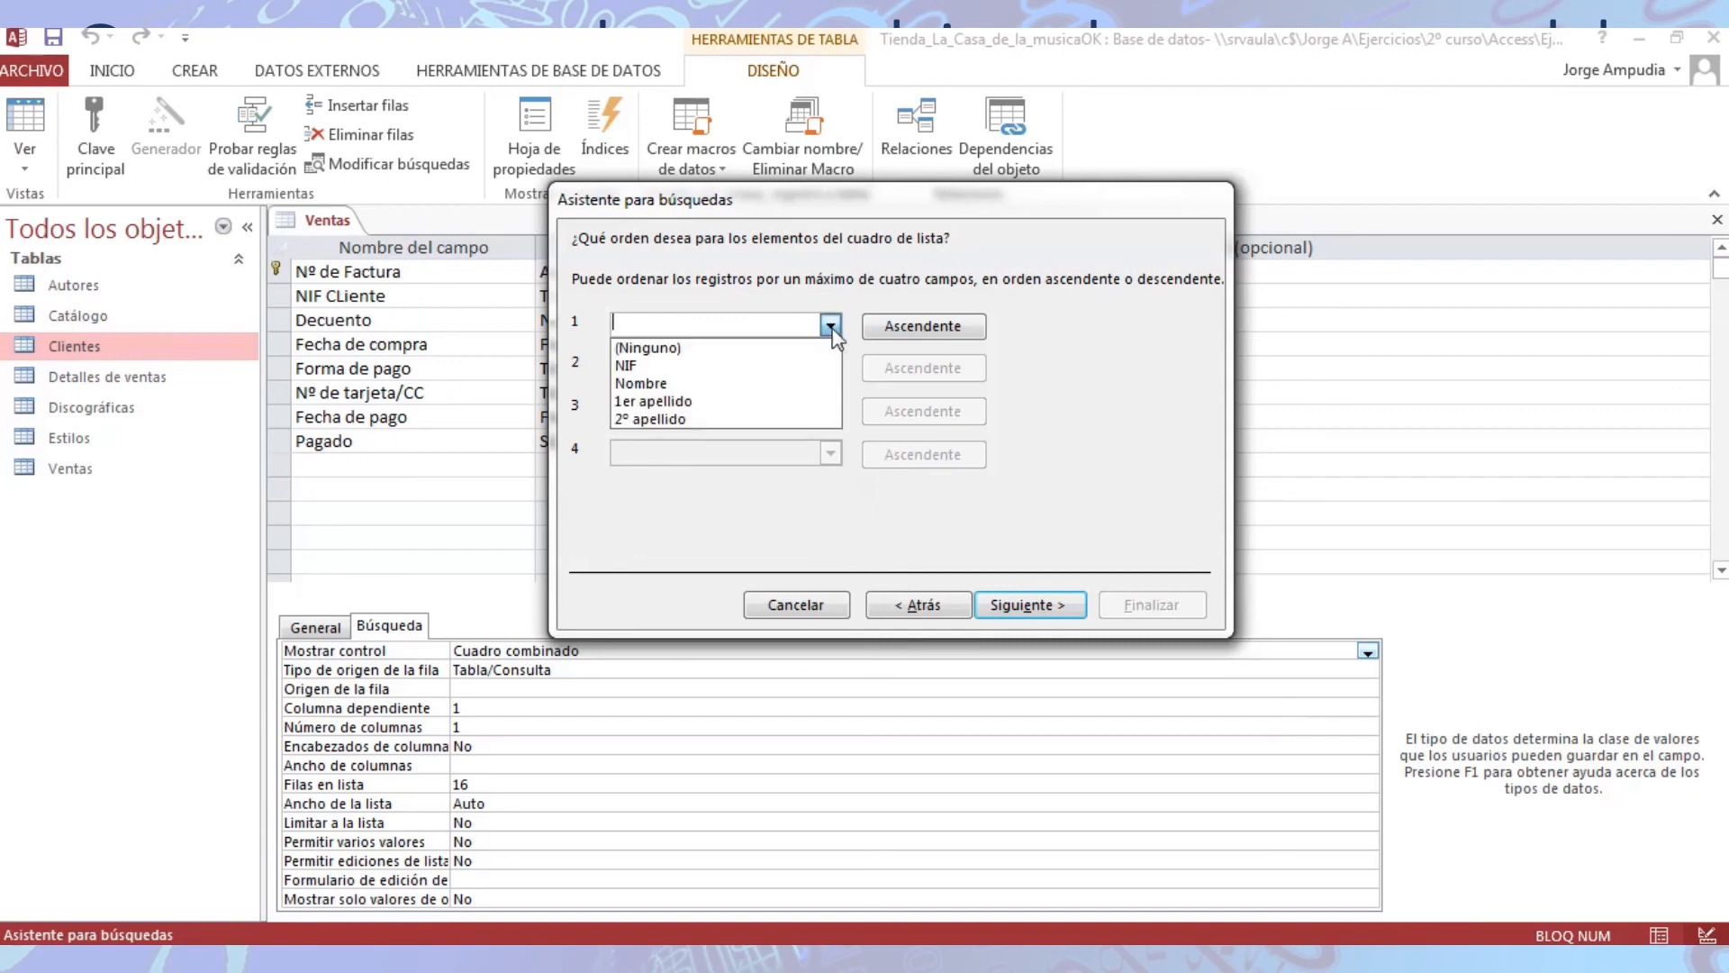
{"action": "left_click", "coordinate": [808, 408]}
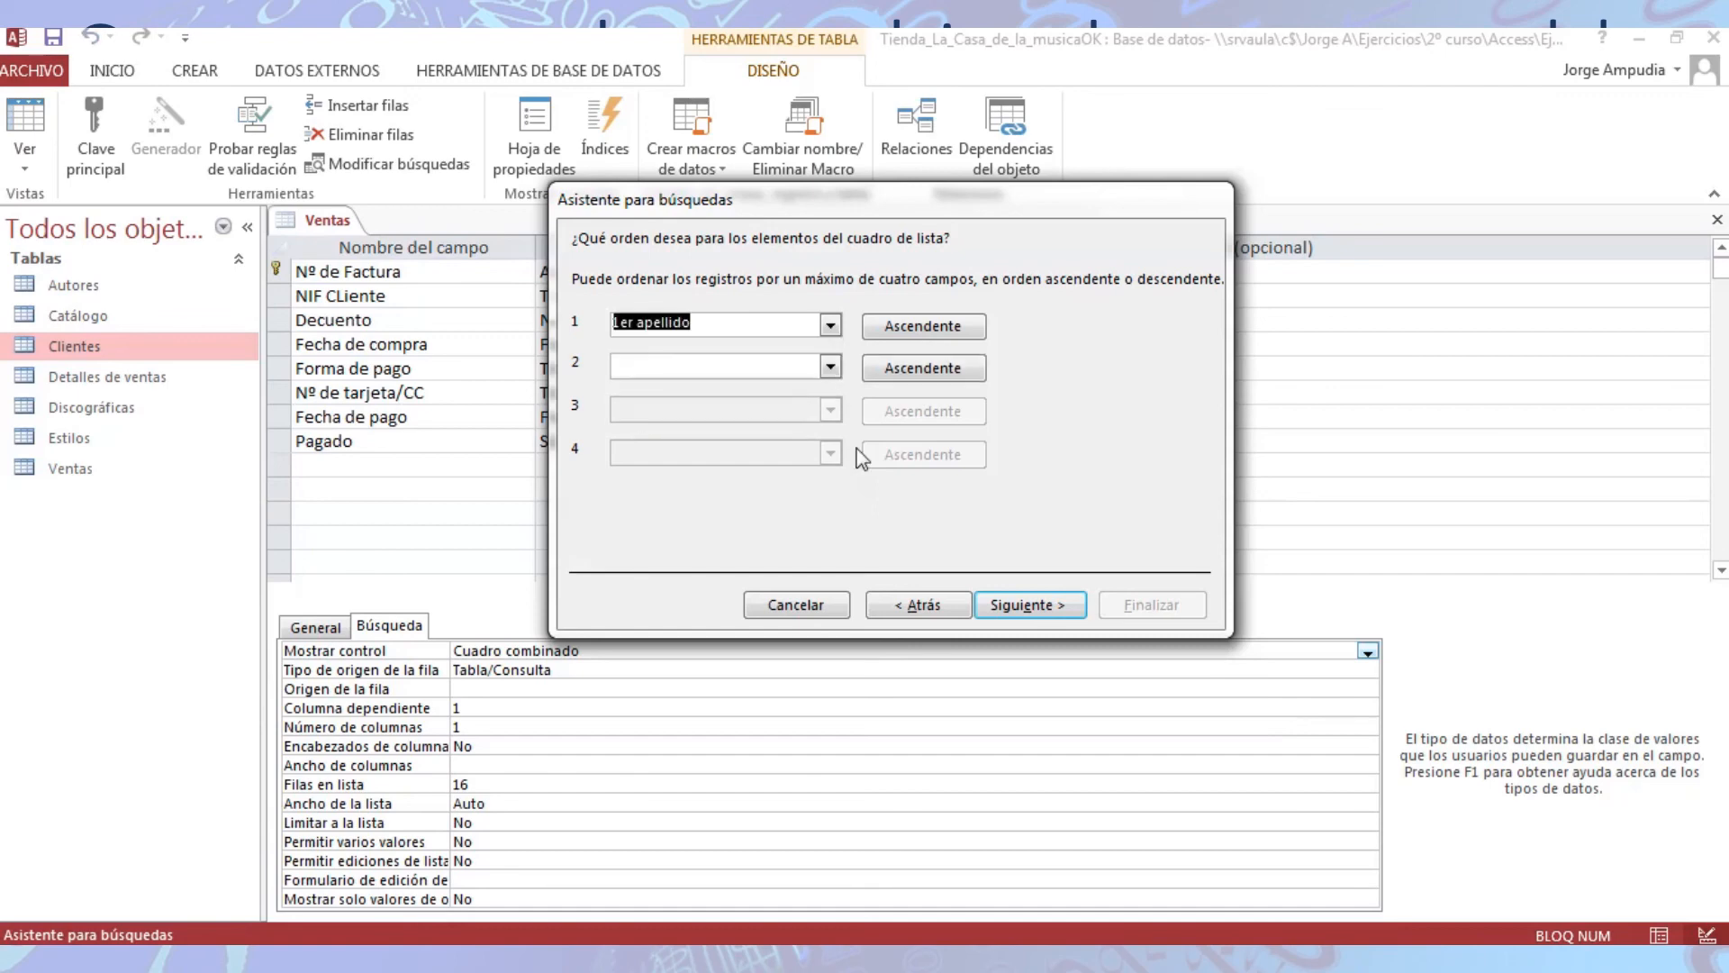
{"action": "left_click", "coordinate": [1015, 605]}
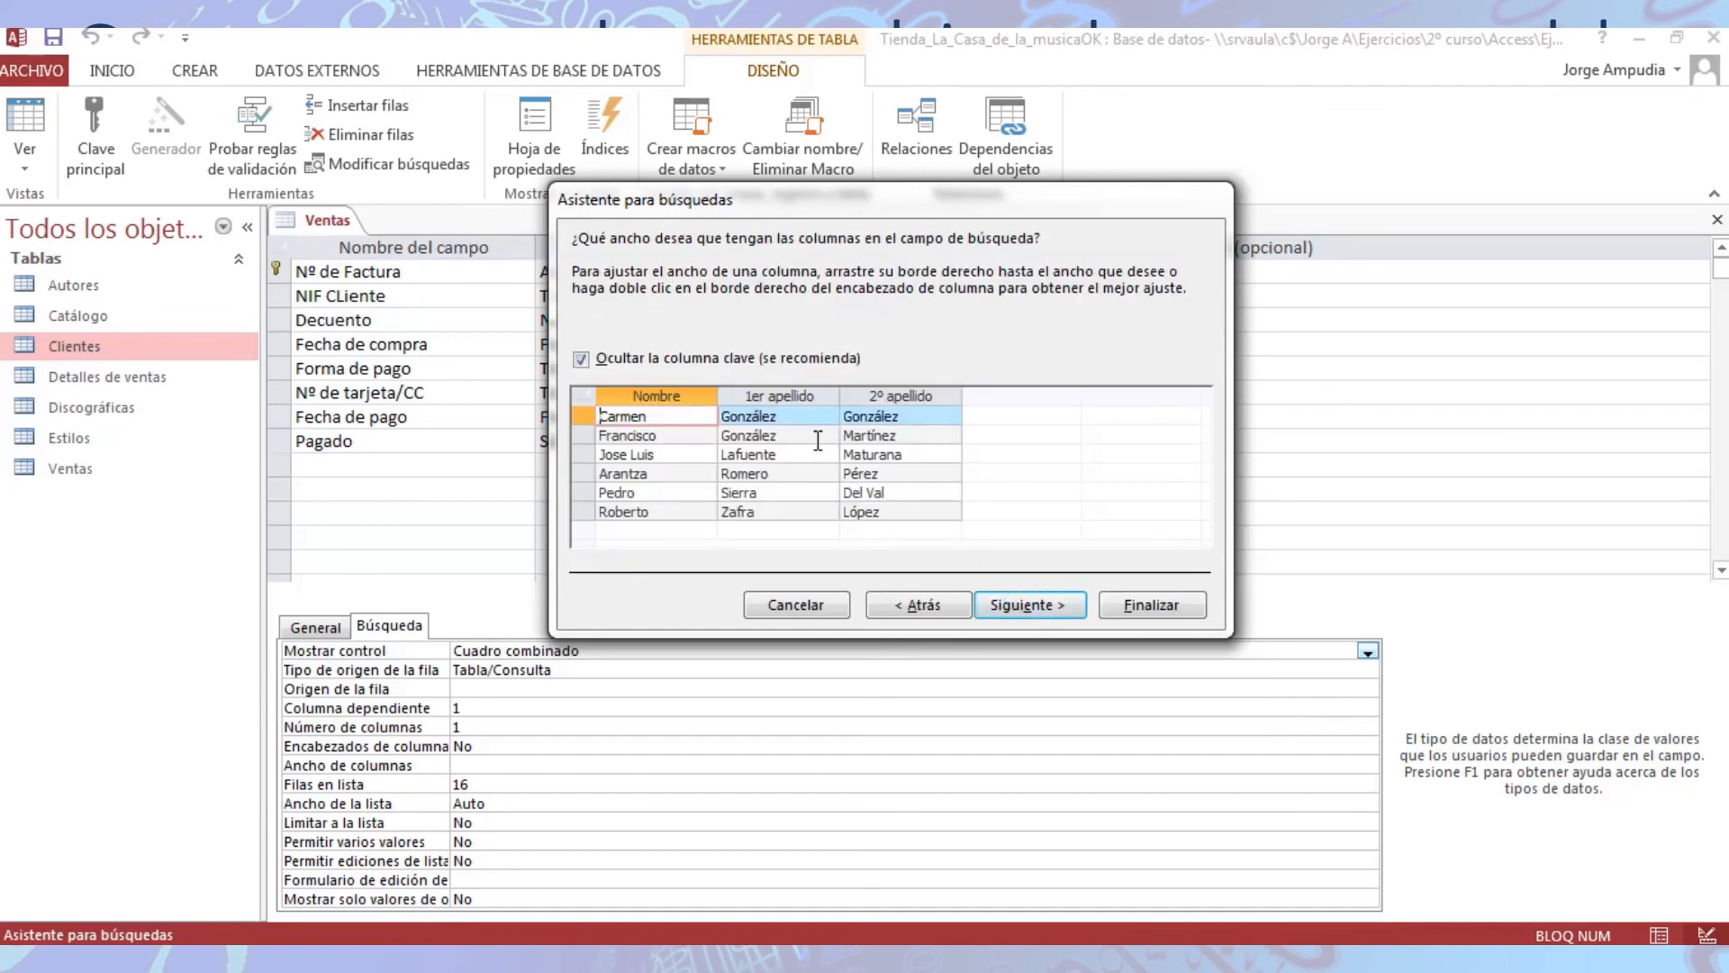
- Show the NIF key column in the lookup list and slightly widen the 1er apellido and 2º apellido columns
{"action": "left_click", "coordinate": [716, 371]}
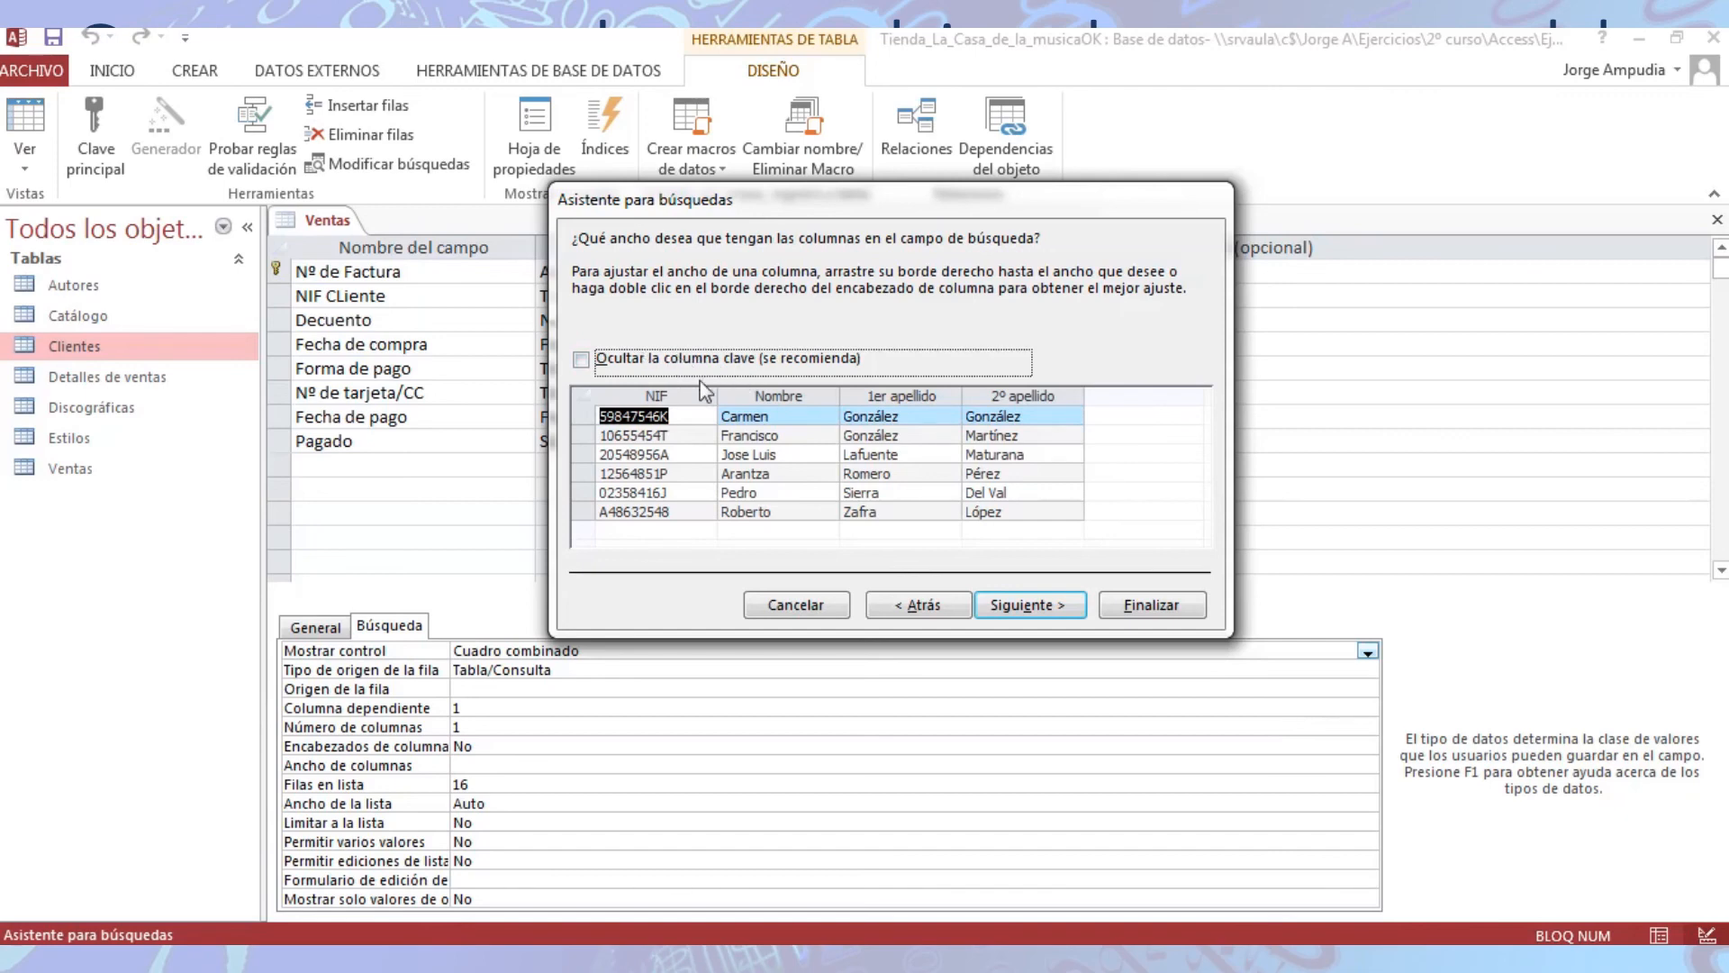
{"action": "left_click_drag", "start_coordinate": [1083, 399], "coordinate": [1097, 396]}
{"action": "left_click_drag", "start_coordinate": [968, 391], "coordinate": [977, 394]}
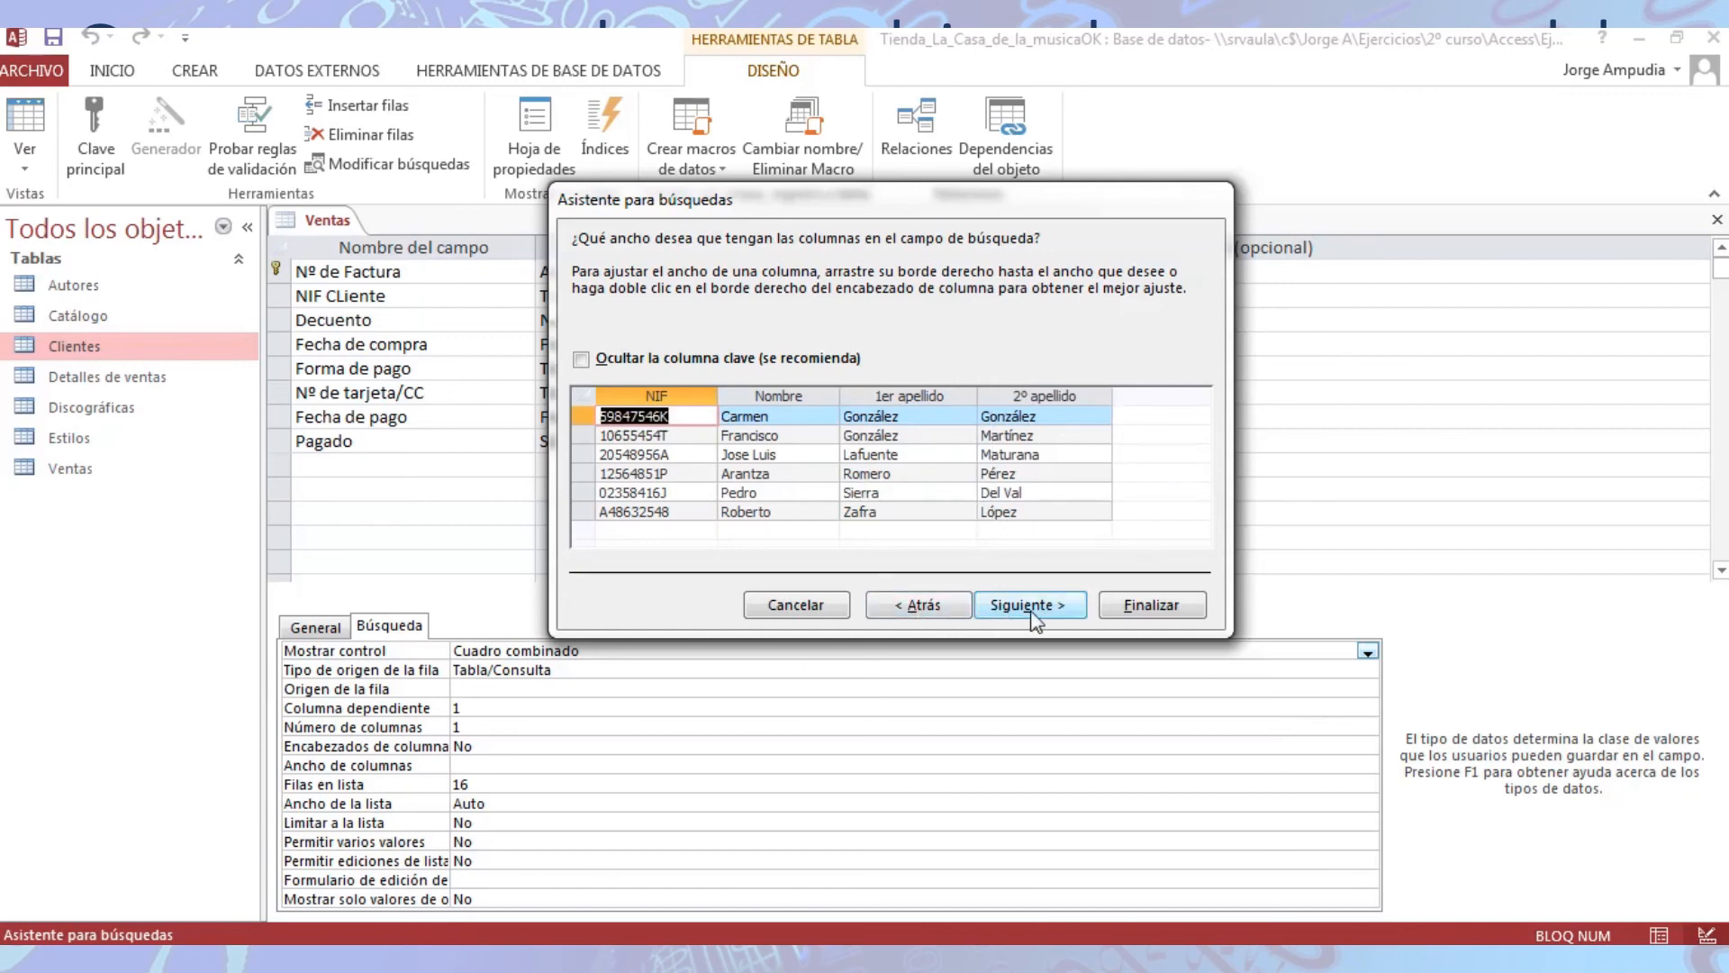
{"action": "left_click", "coordinate": [1008, 609]}
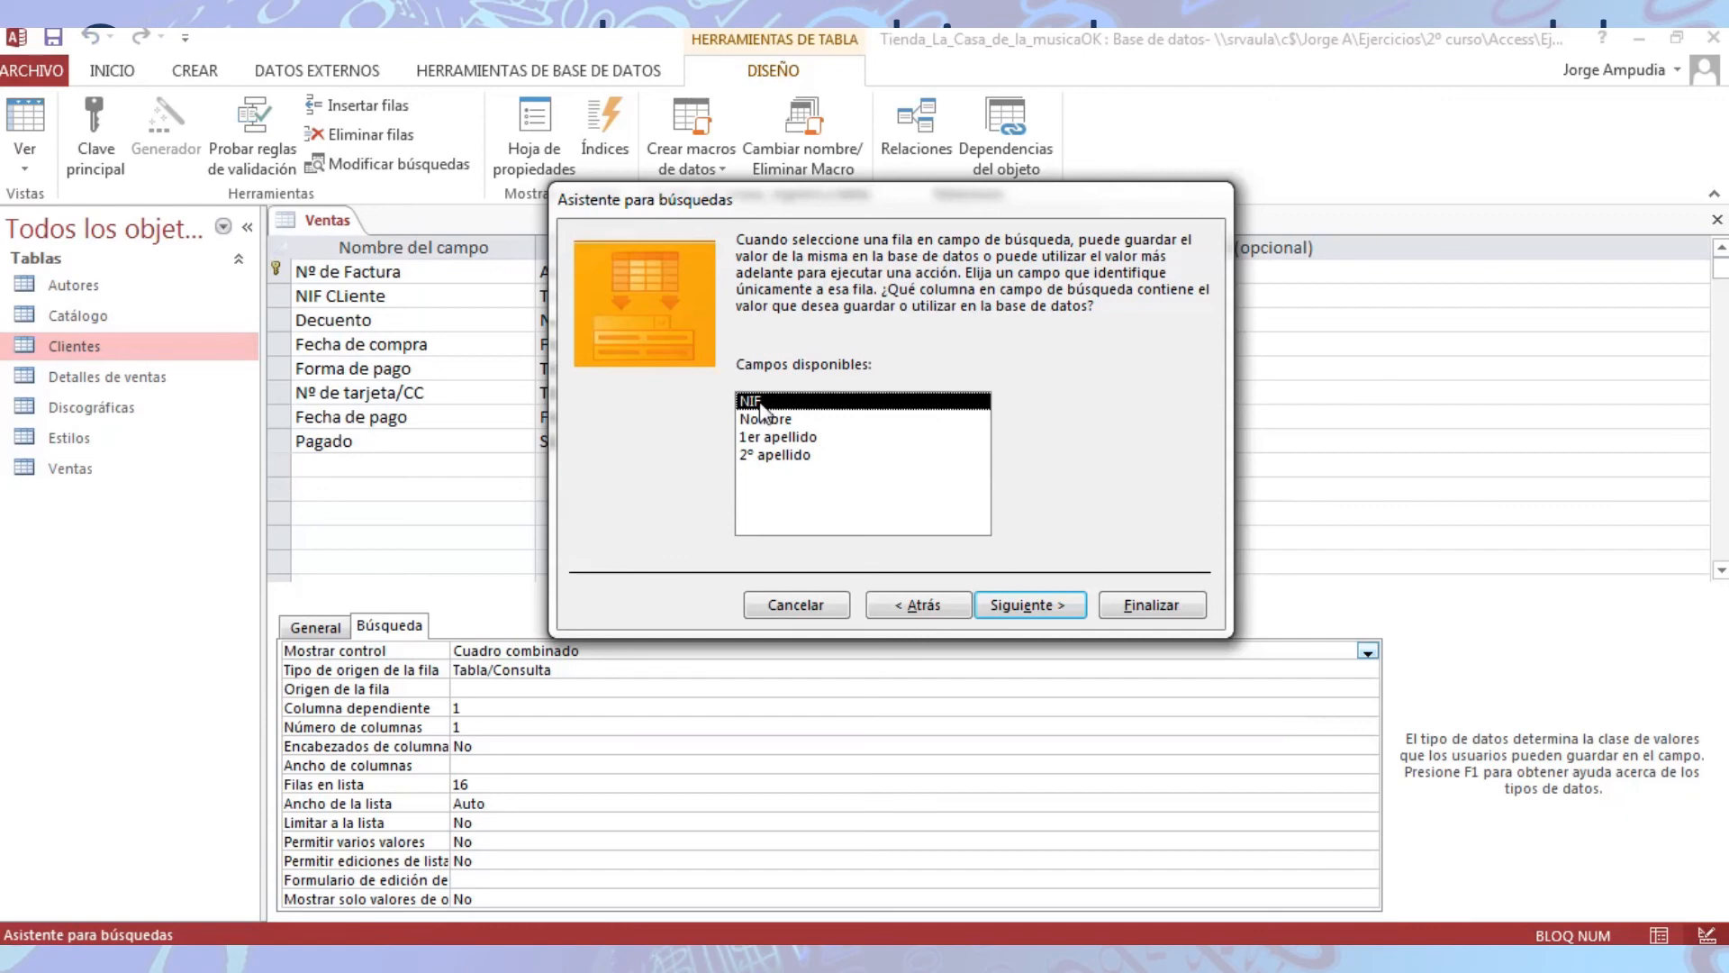
- Store the NIF column's value under the label NIF CLiente, finish the lookup wizard and save the table
{"action": "left_click", "coordinate": [1011, 604]}
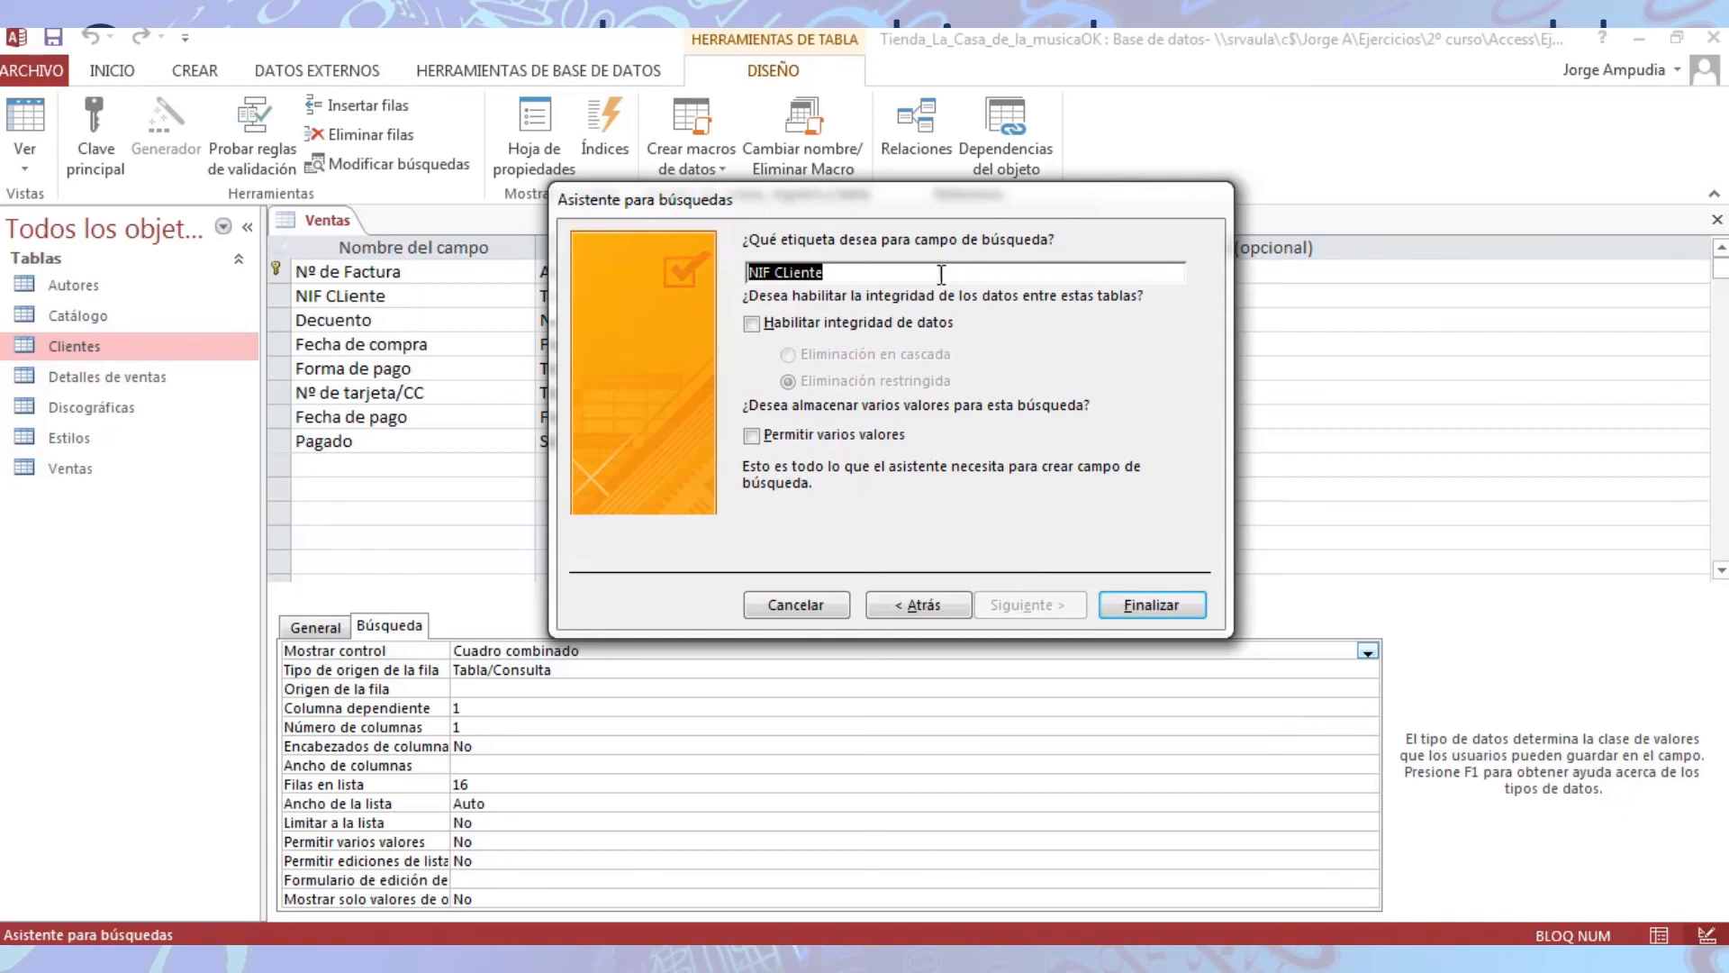
{"action": "left_click", "coordinate": [1161, 609]}
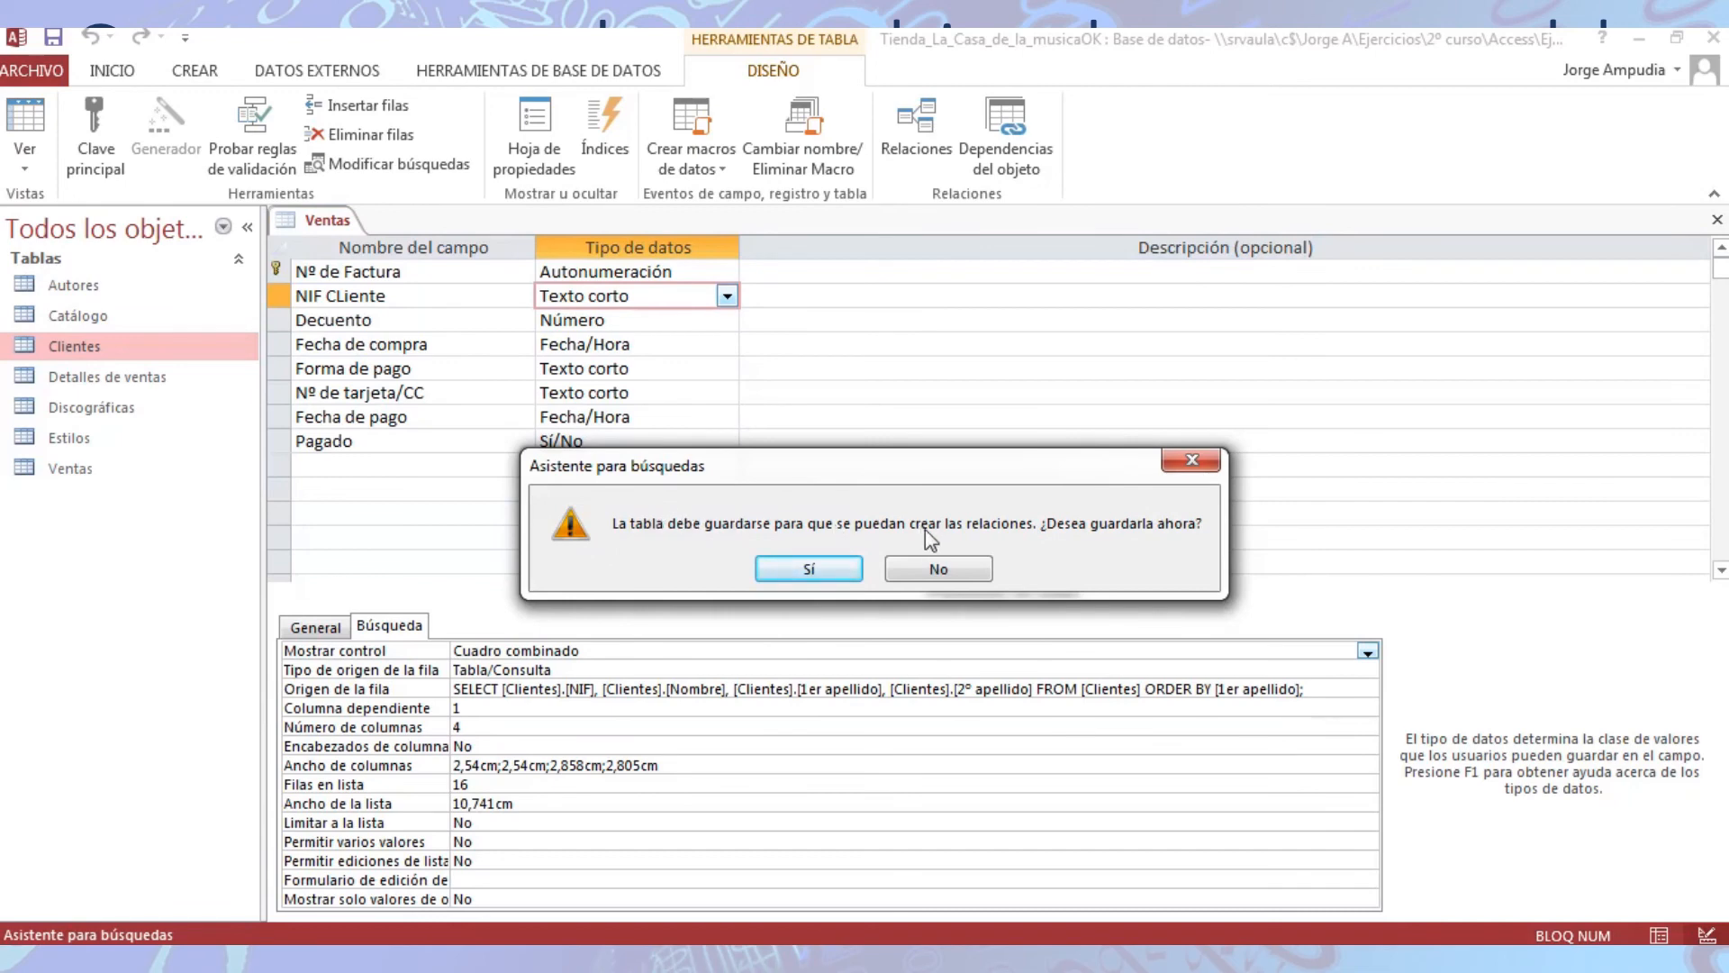
{"action": "left_click", "coordinate": [840, 566]}
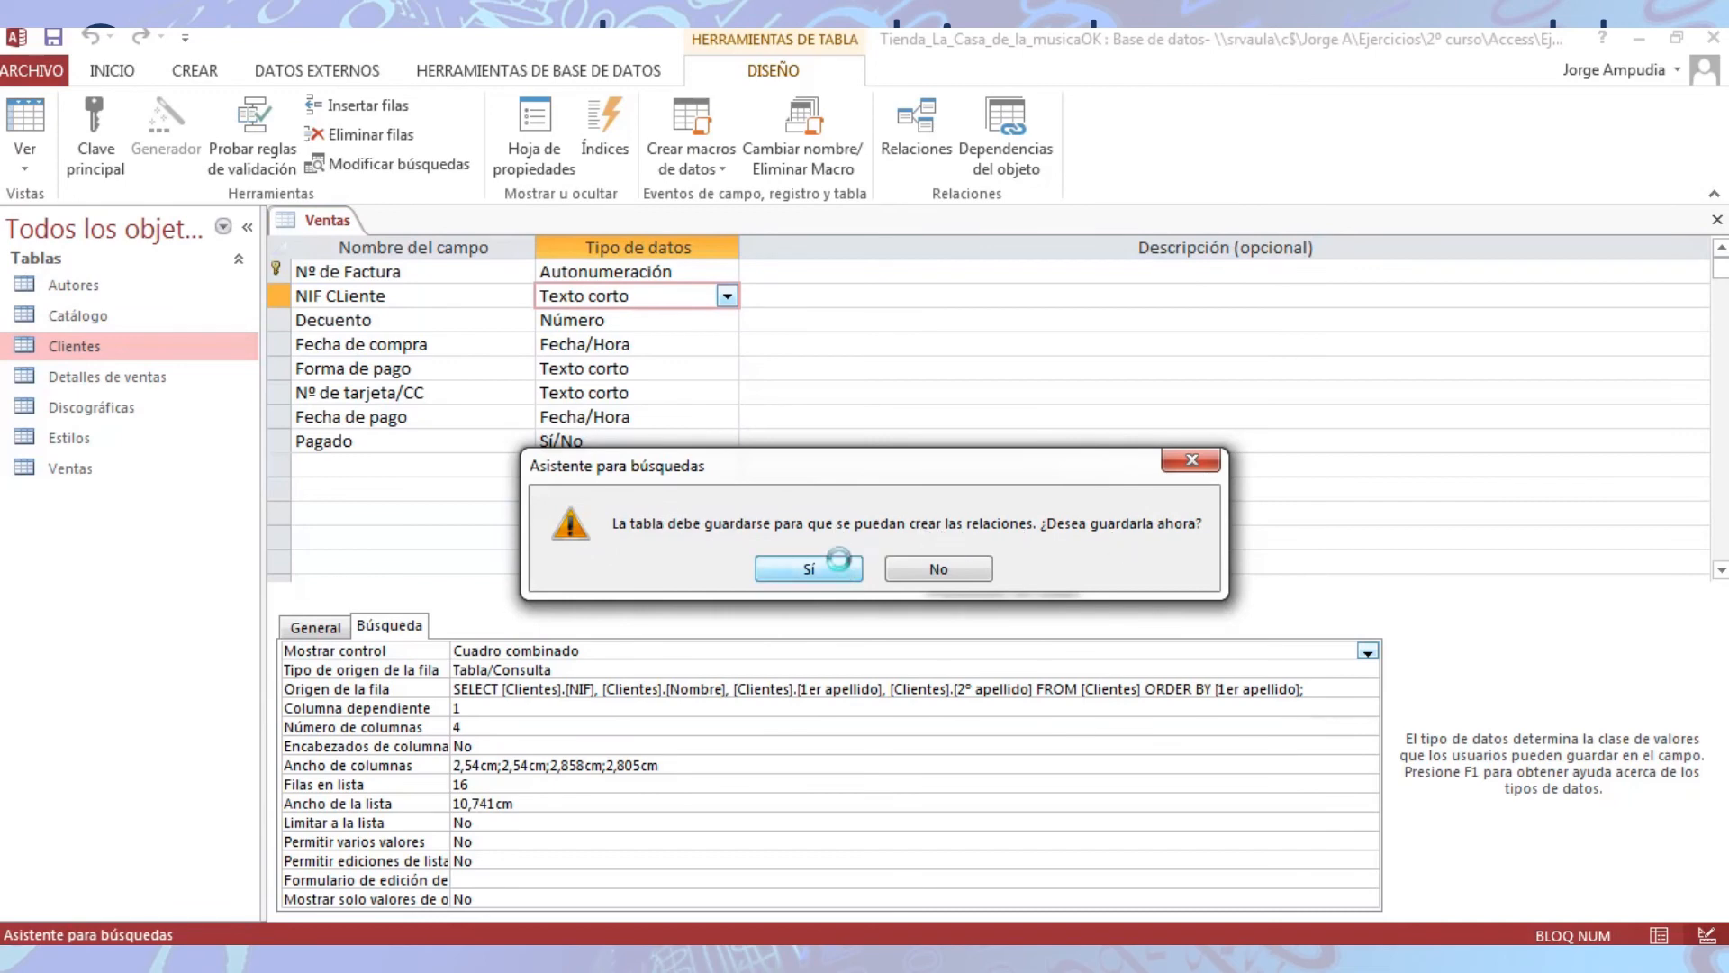
- Switch the Ventas table to datasheet view and pick the fourth listed customer's NIF for a new sale record
{"action": "right_click", "coordinate": [332, 229]}
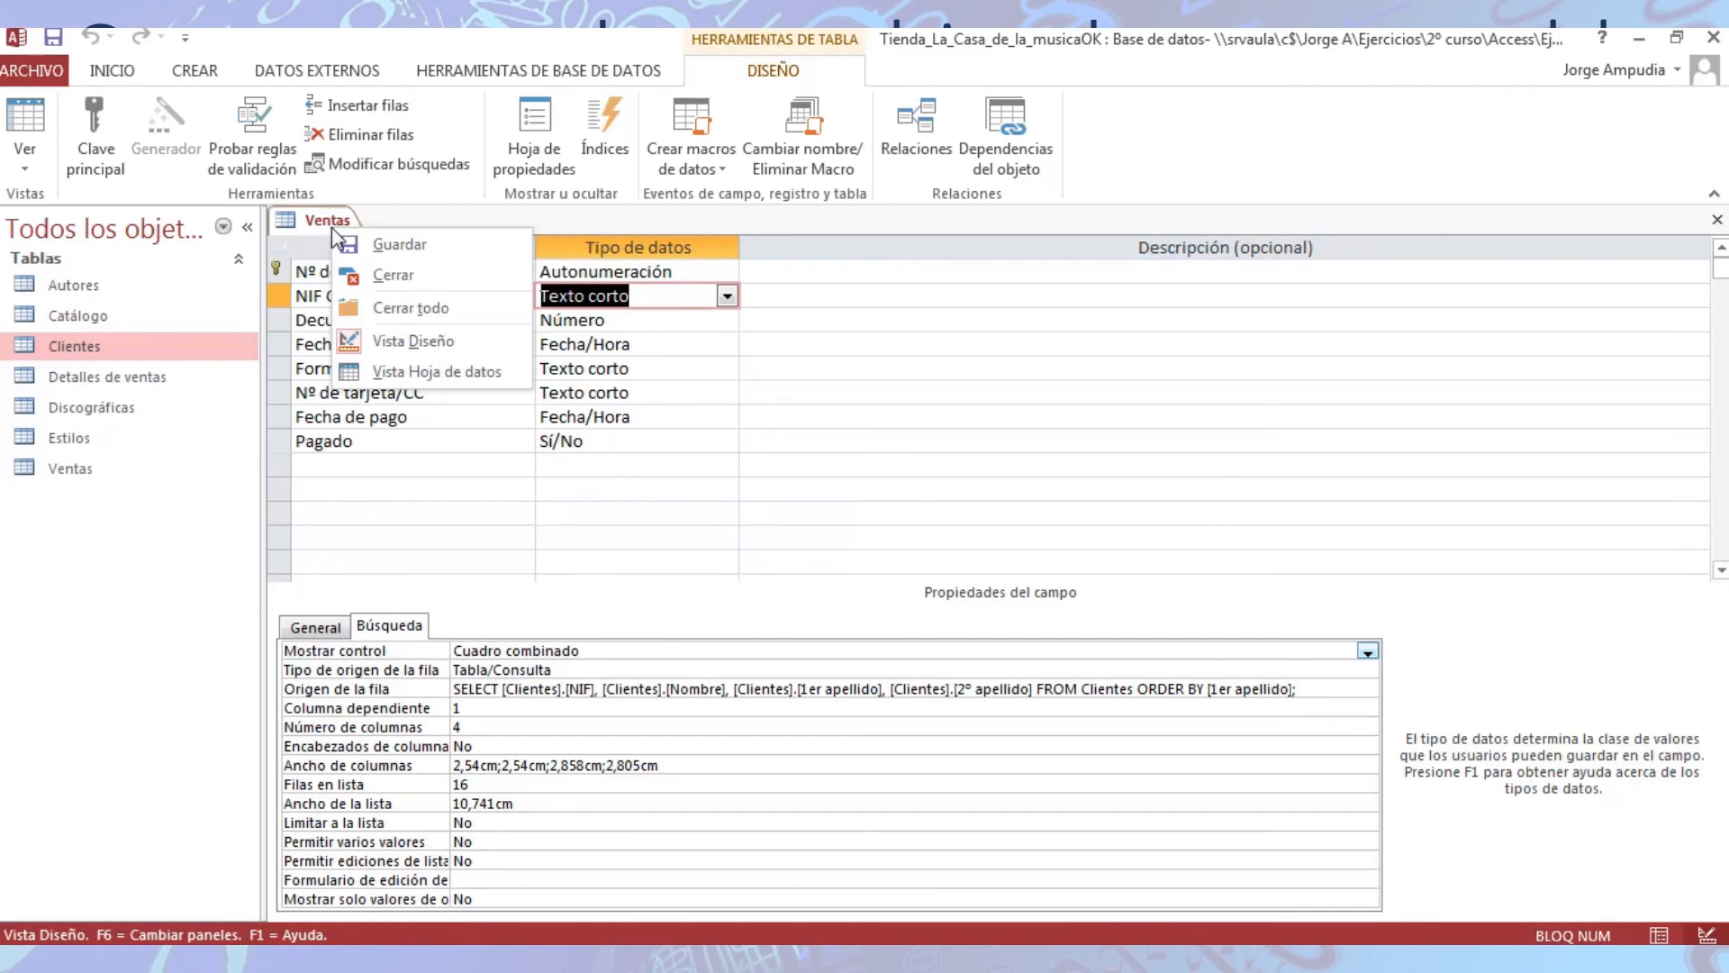
{"action": "left_click", "coordinate": [403, 371]}
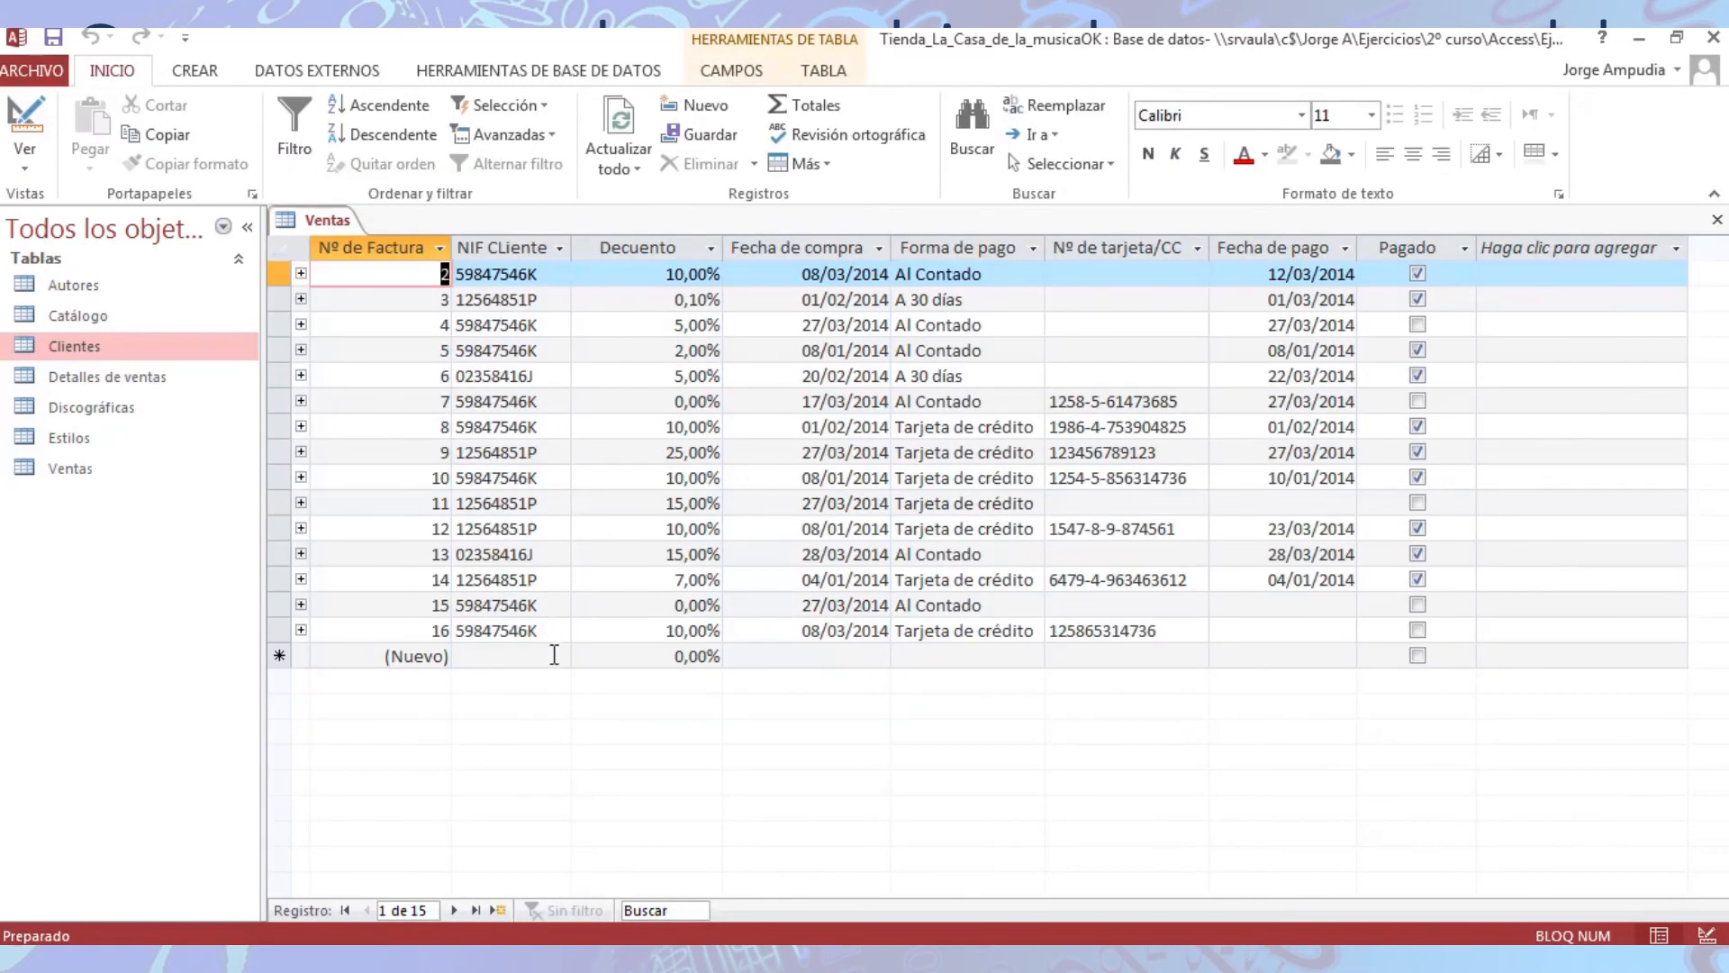
{"action": "left_click", "coordinate": [555, 656]}
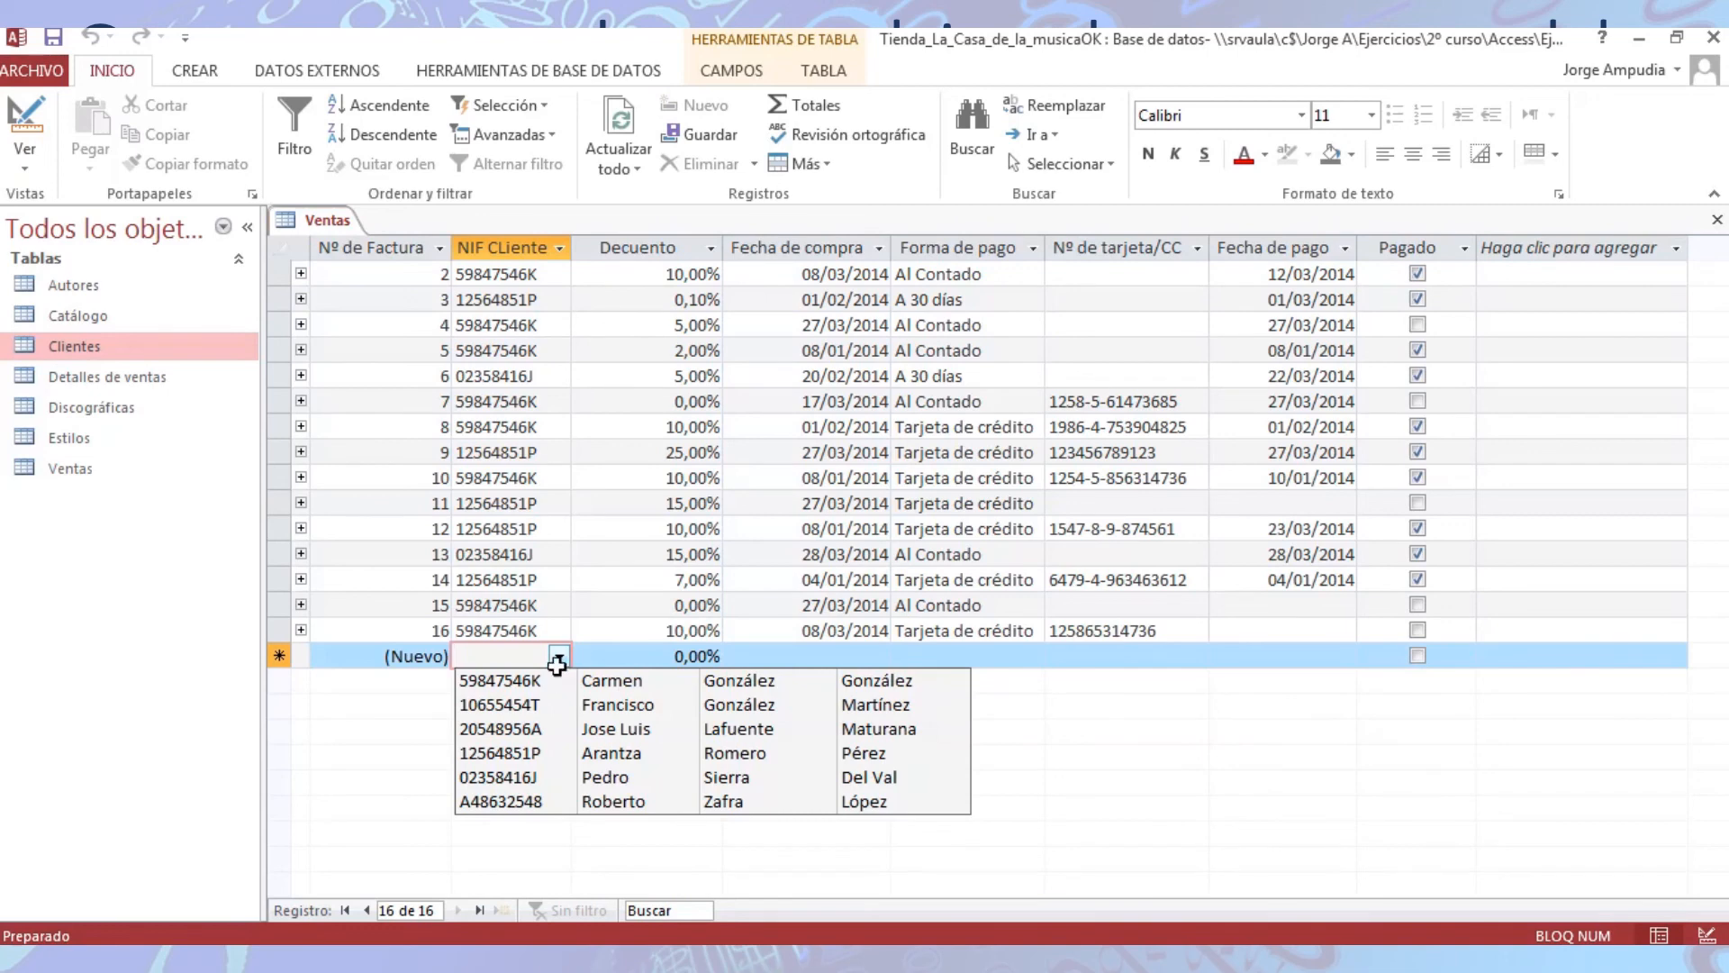
{"action": "left_click", "coordinate": [556, 753]}
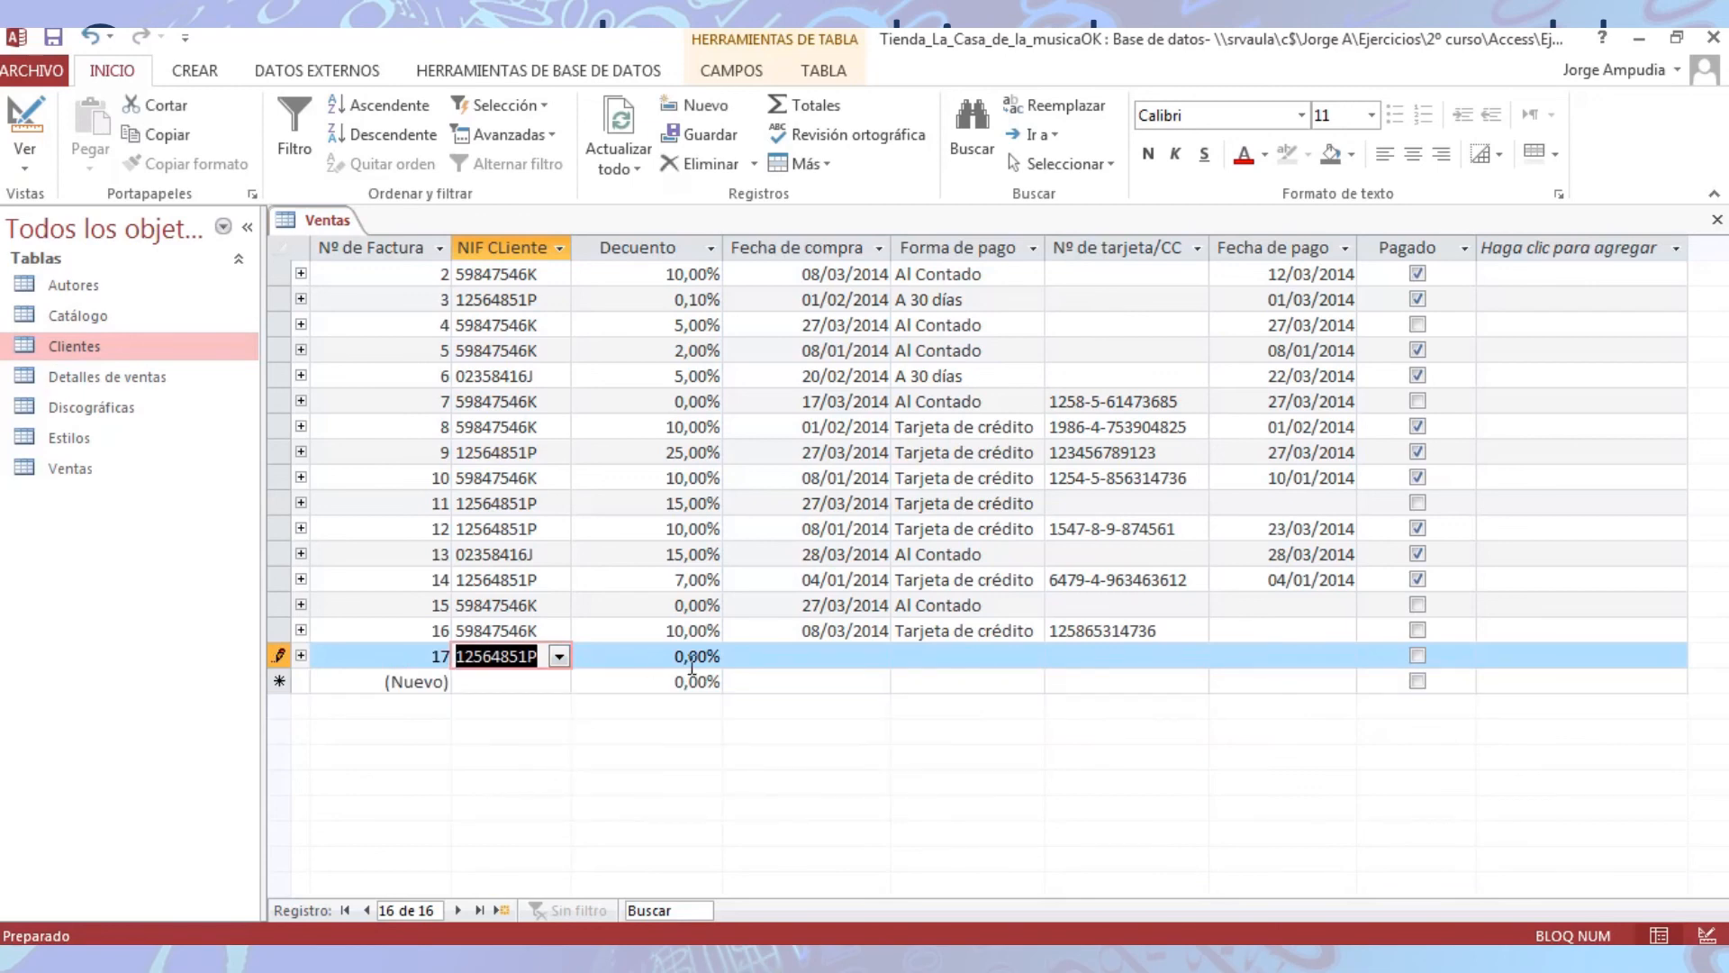